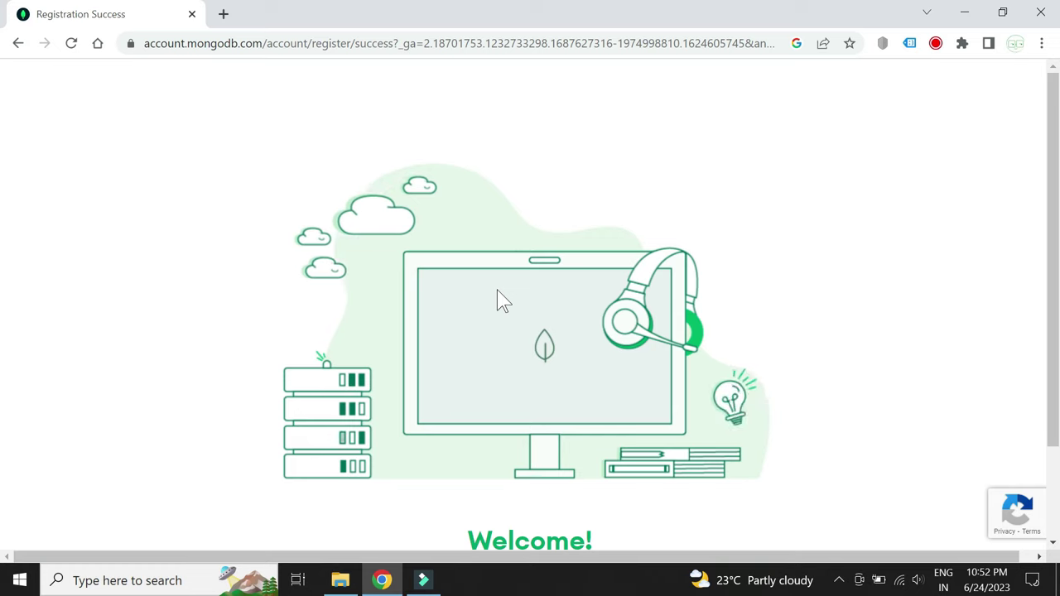
Submit the onboarding answers: goal Learn MongoDB, application I'm just exploring, language Other
scroll(501, 300, down, 2)
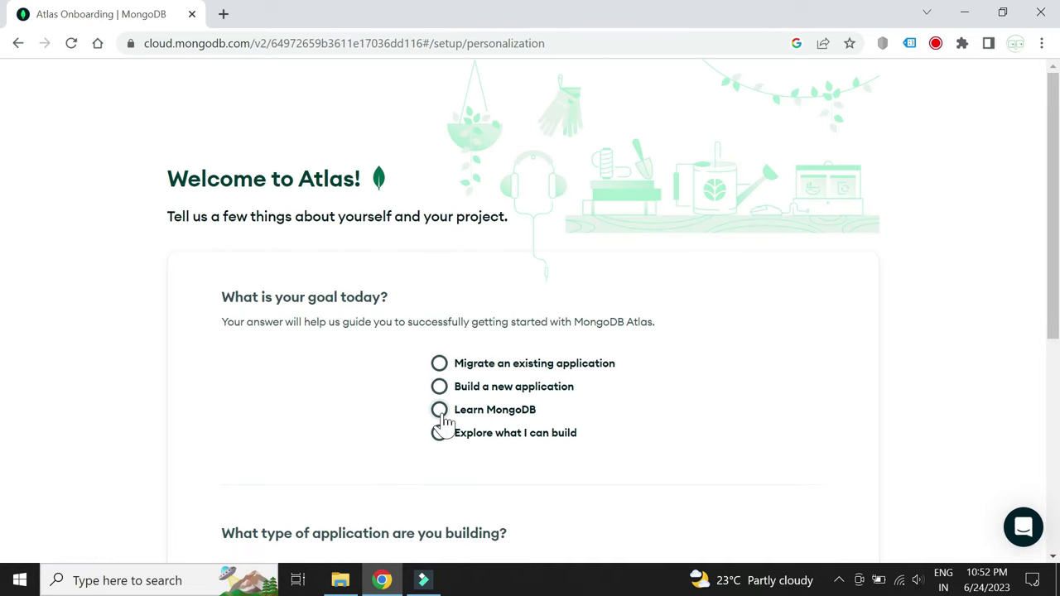
click(439, 410)
scroll(513, 461, down, 4)
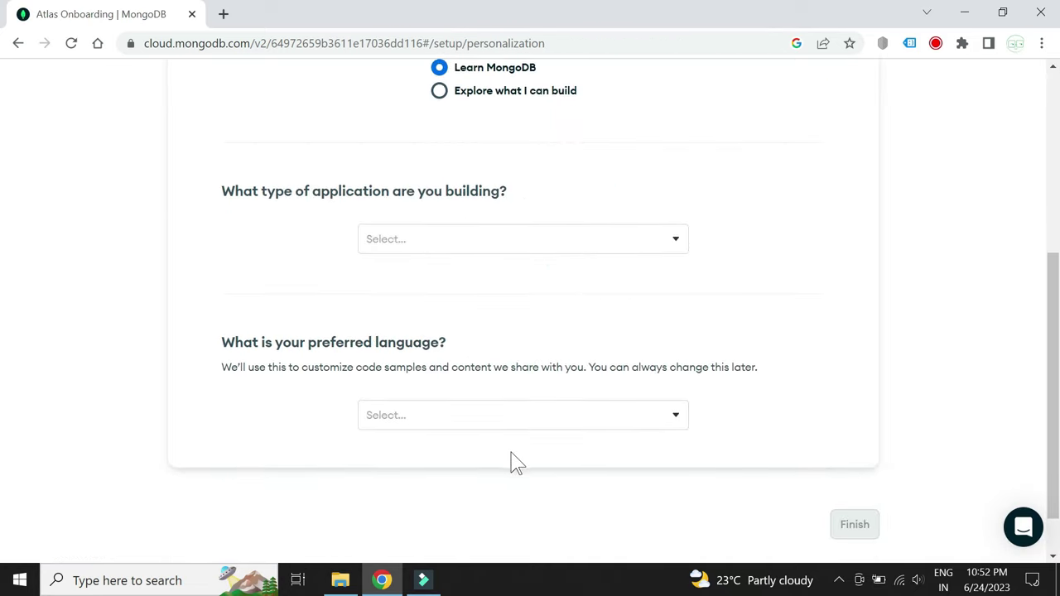
click(671, 241)
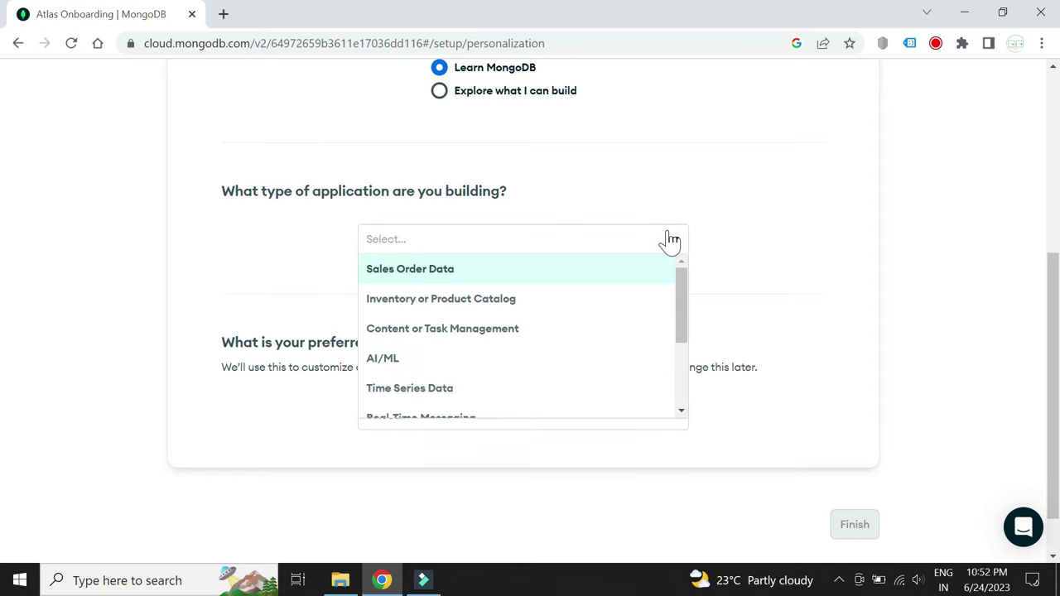
drag(679, 277, 681, 367)
click(473, 364)
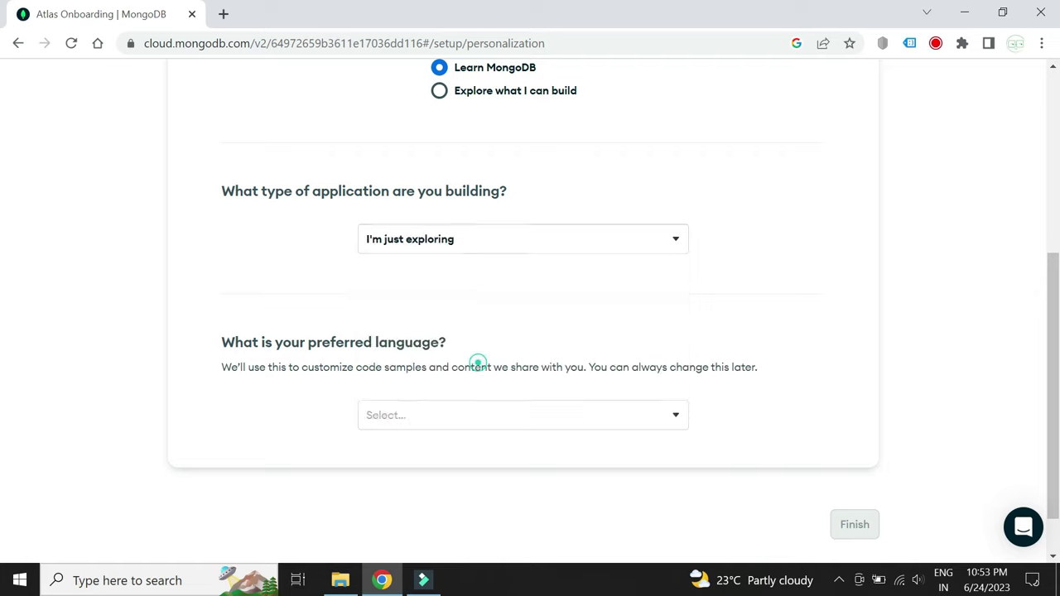
click(635, 429)
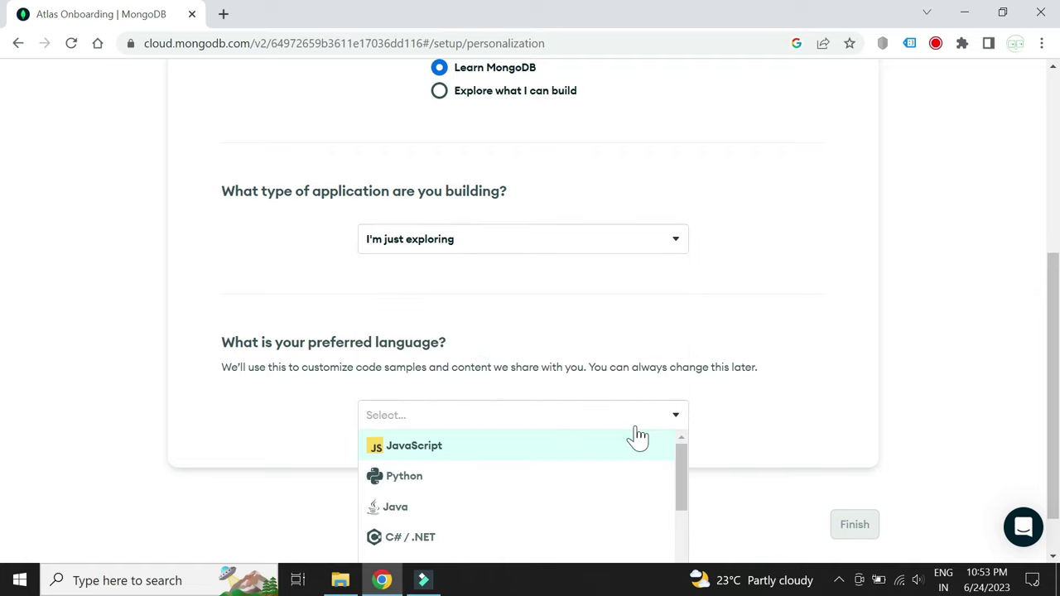
scroll(808, 481, down, 1)
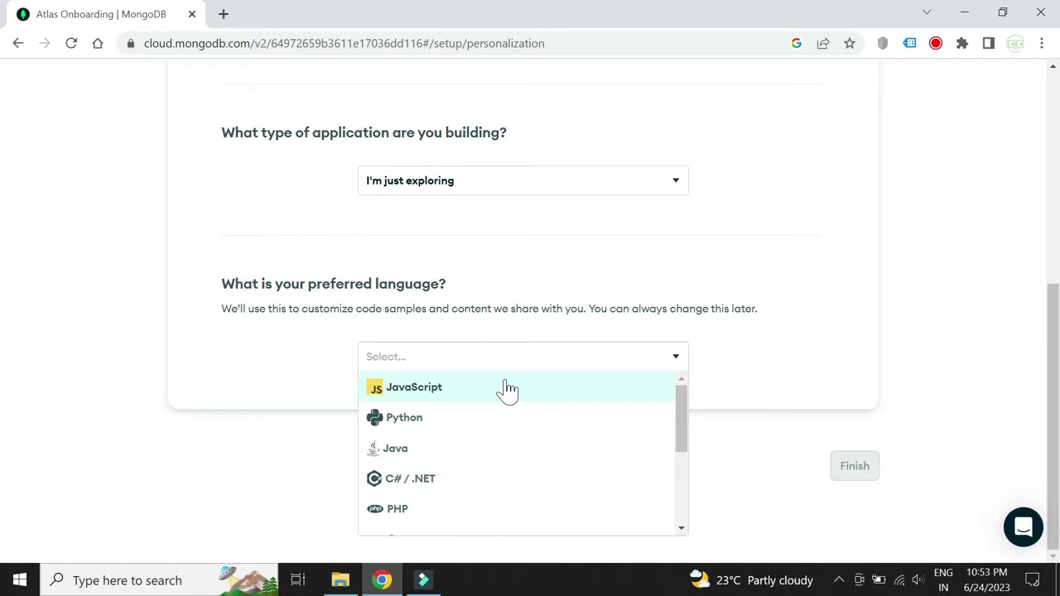
scroll(568, 482, down, 3)
click(428, 520)
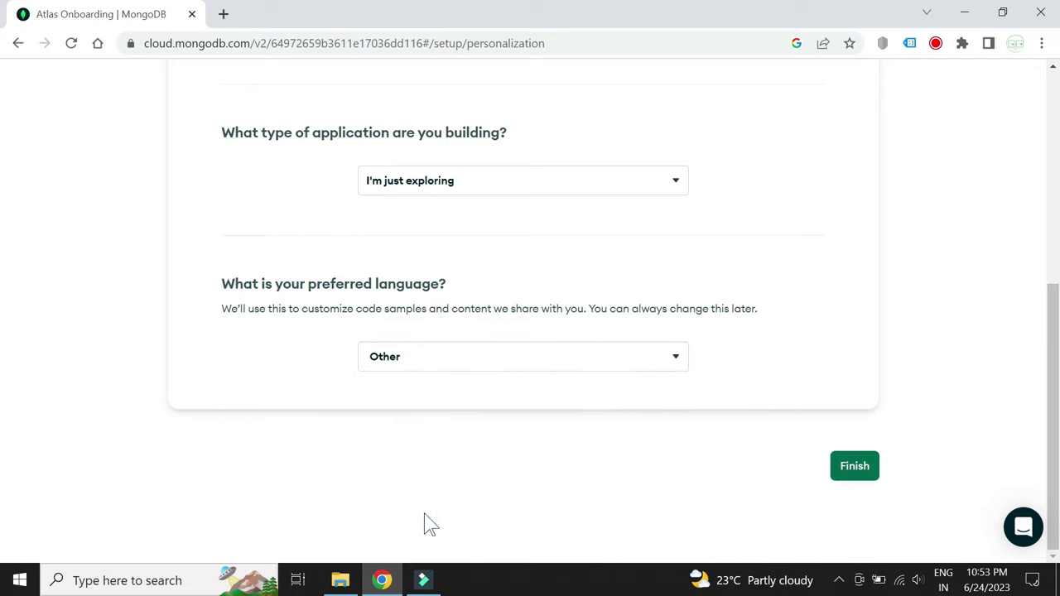
click(855, 473)
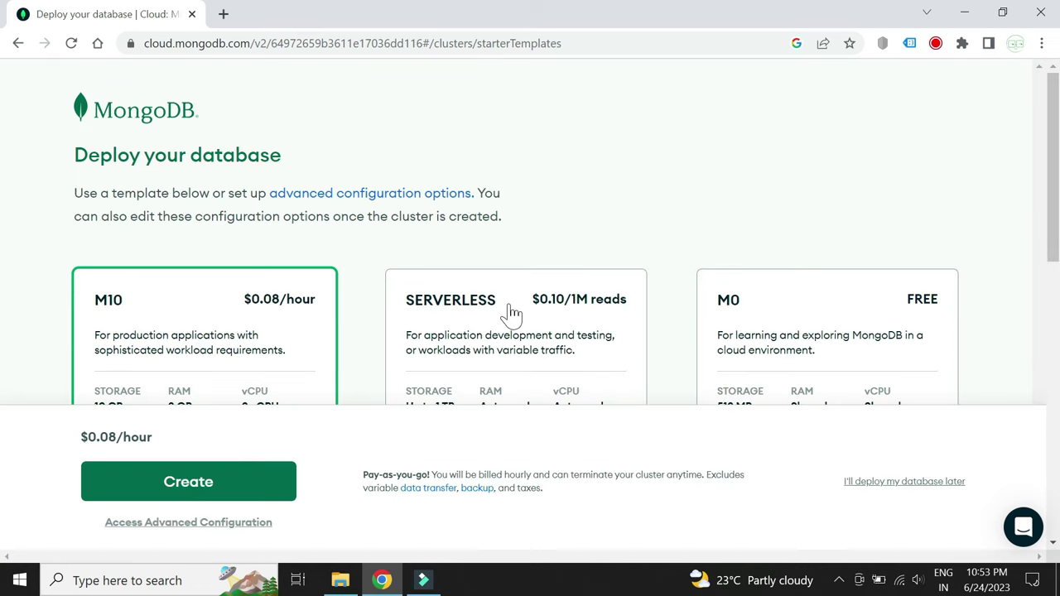
Create the free M0 tier Cluster0 on Azure in the Pune region
scroll(507, 315, down, 3)
scroll(506, 315, up, 1)
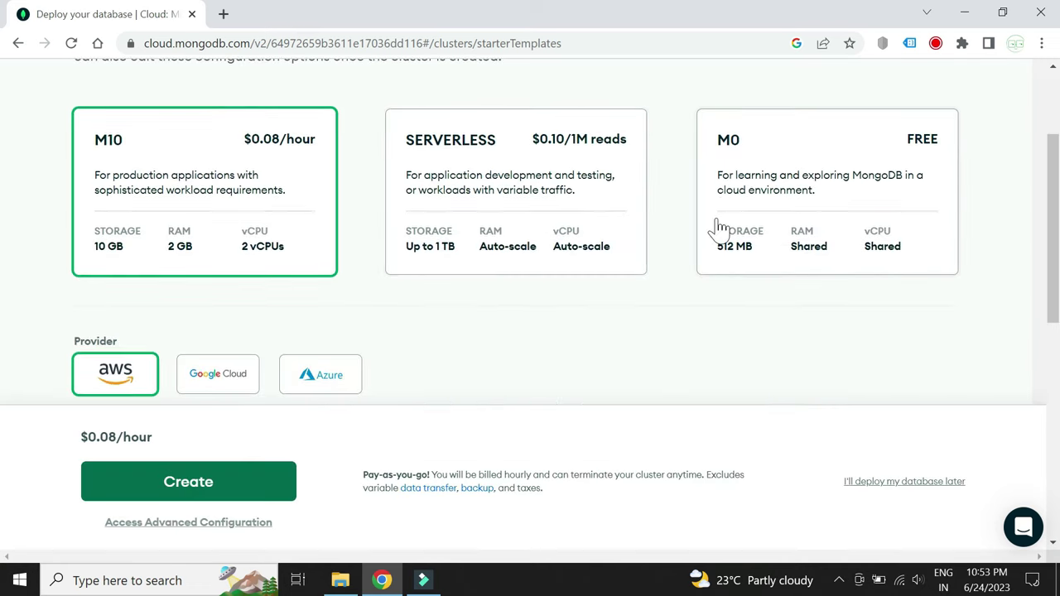
click(783, 157)
scroll(429, 364, down, 3)
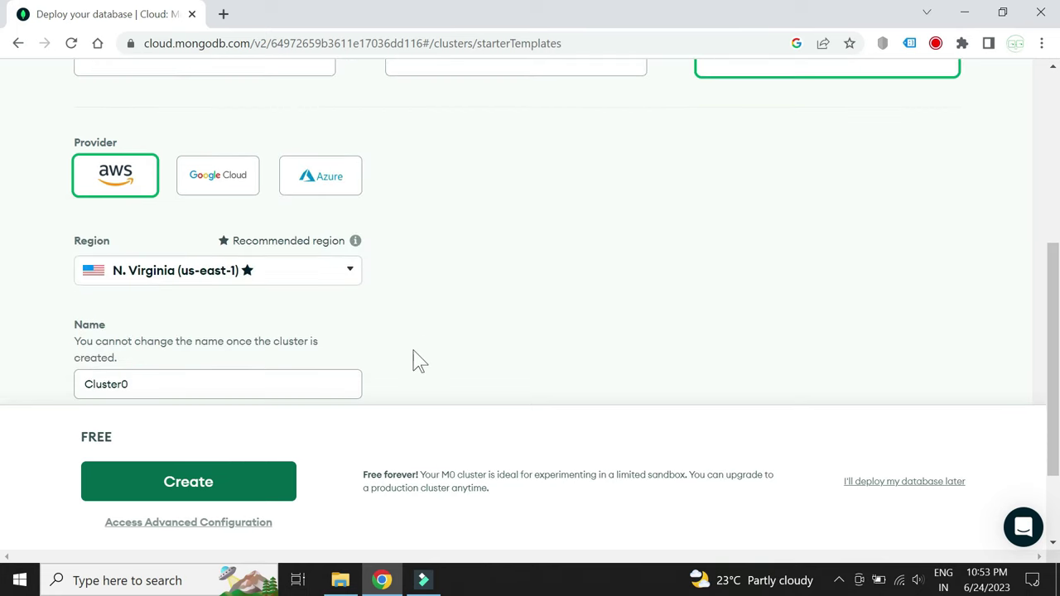
click(343, 189)
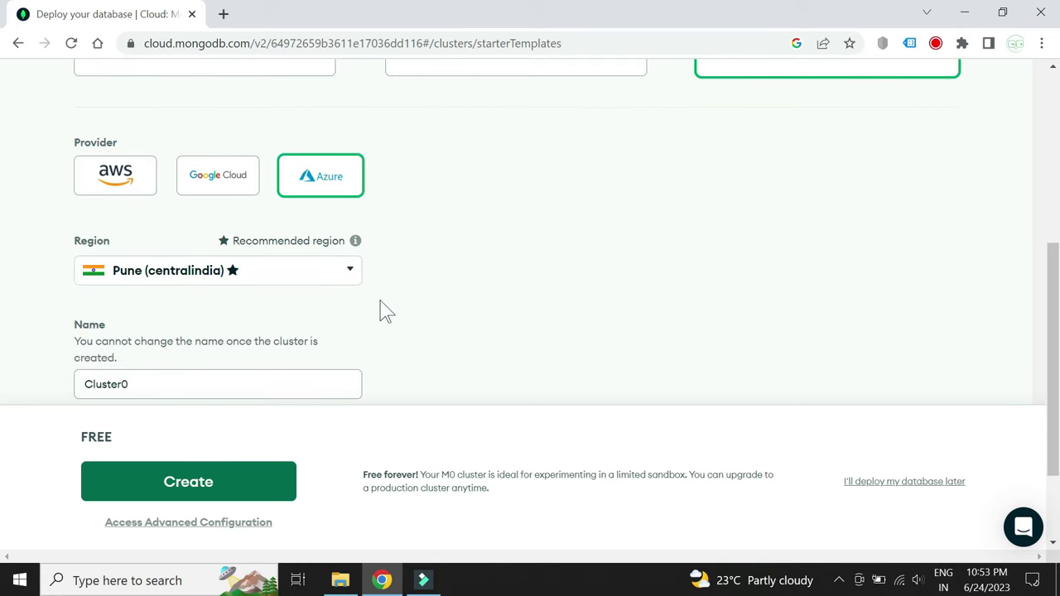
scroll(376, 313, down, 2)
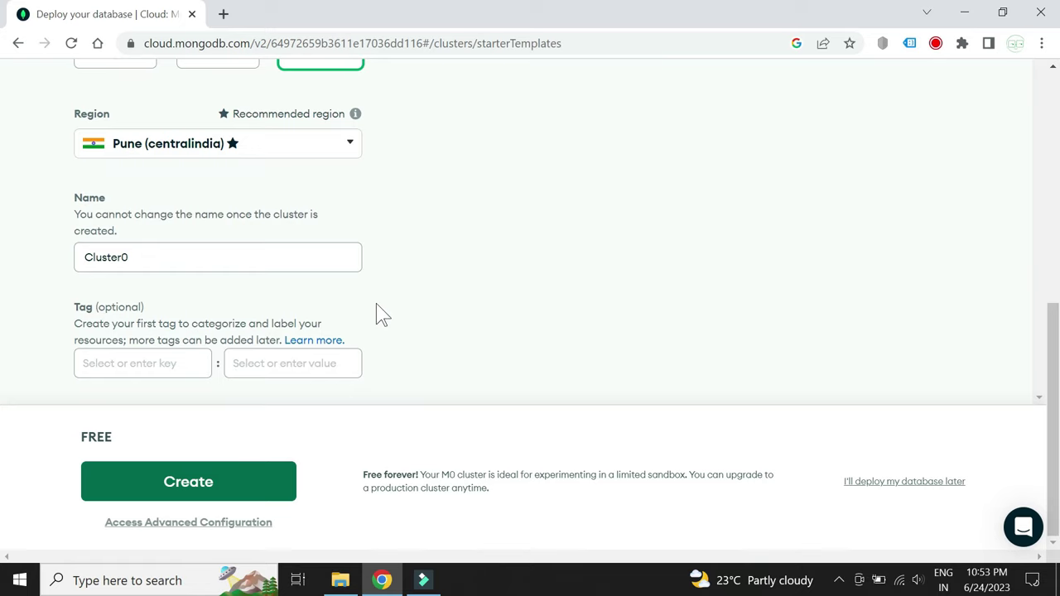
scroll(378, 312, up, 1)
scroll(378, 312, down, 1)
scroll(435, 290, up, 1)
scroll(434, 289, down, 1)
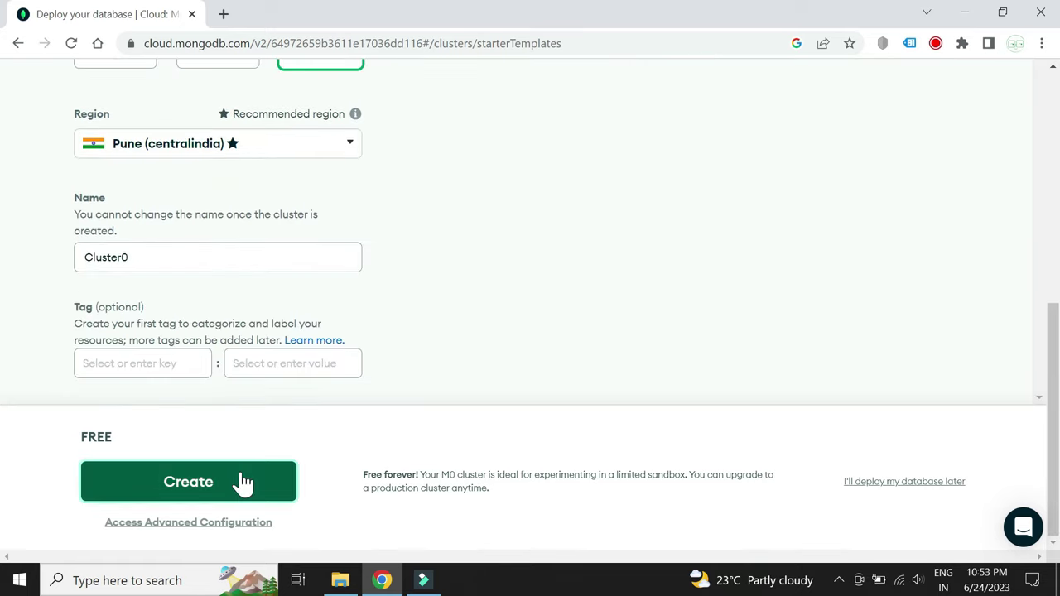
click(197, 469)
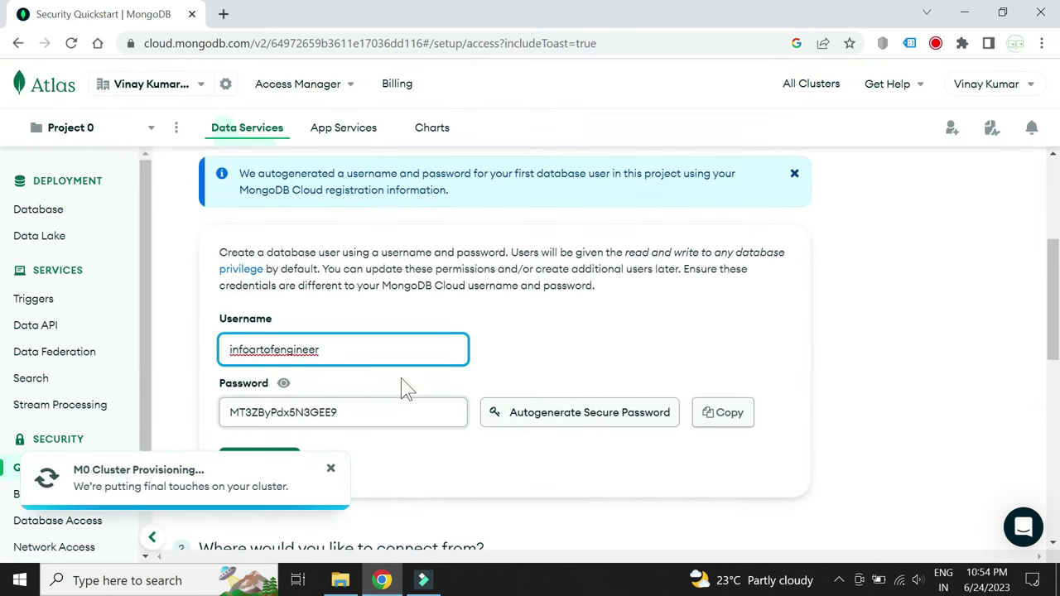
Replace the autogenerated database username with admin
scroll(406, 389, down, 1)
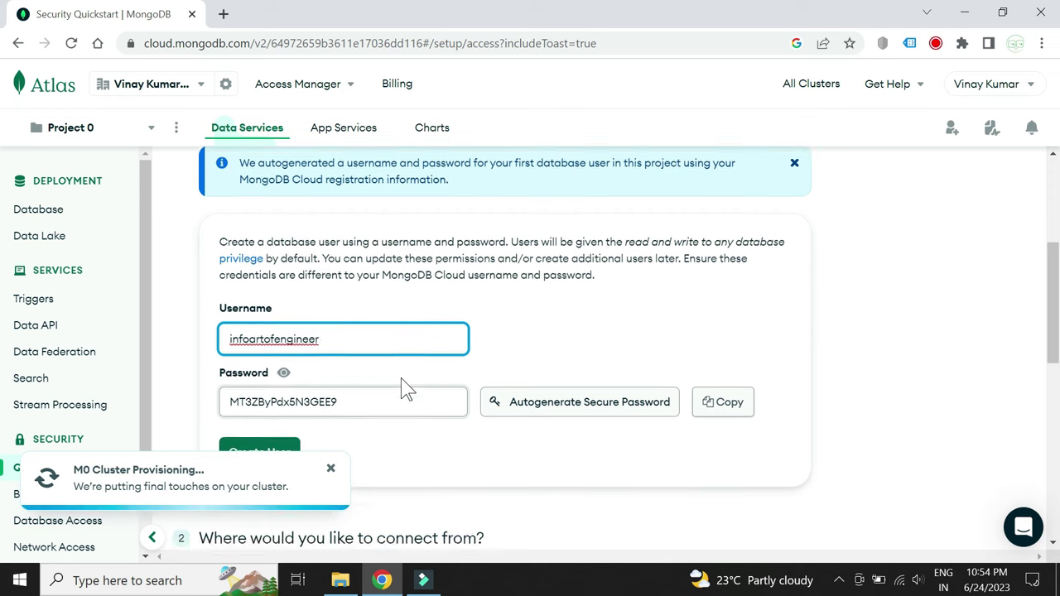
scroll(404, 389, up, 1)
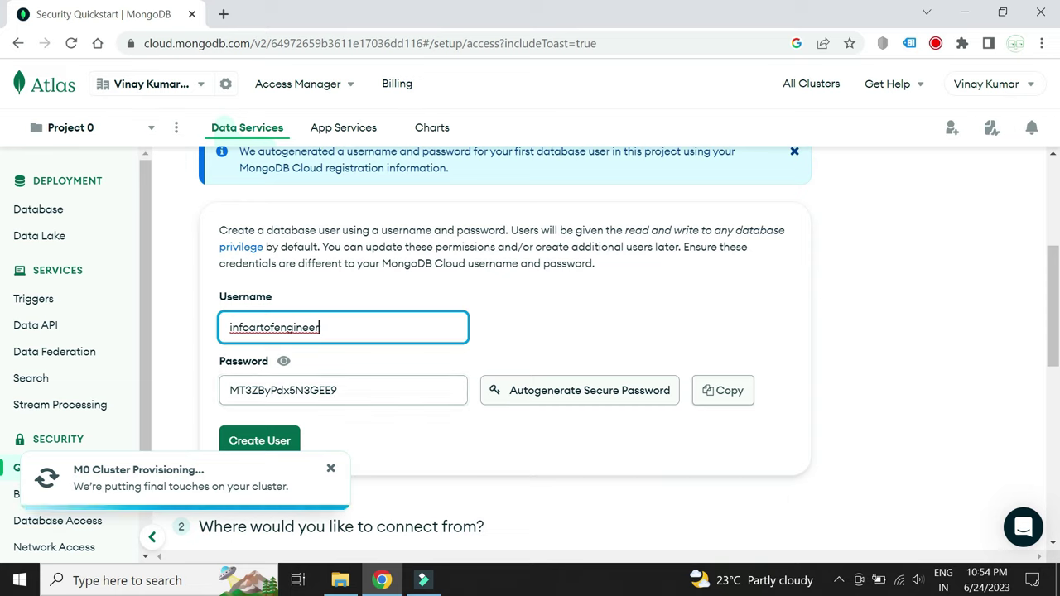
key(ctrl+a)
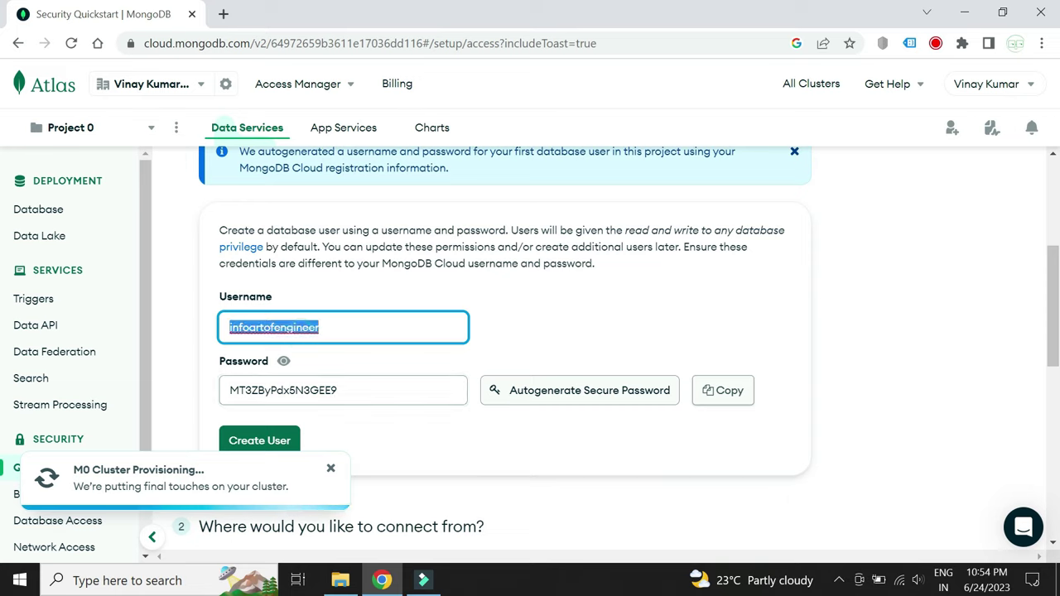
key(BackSpace)
text(admin)
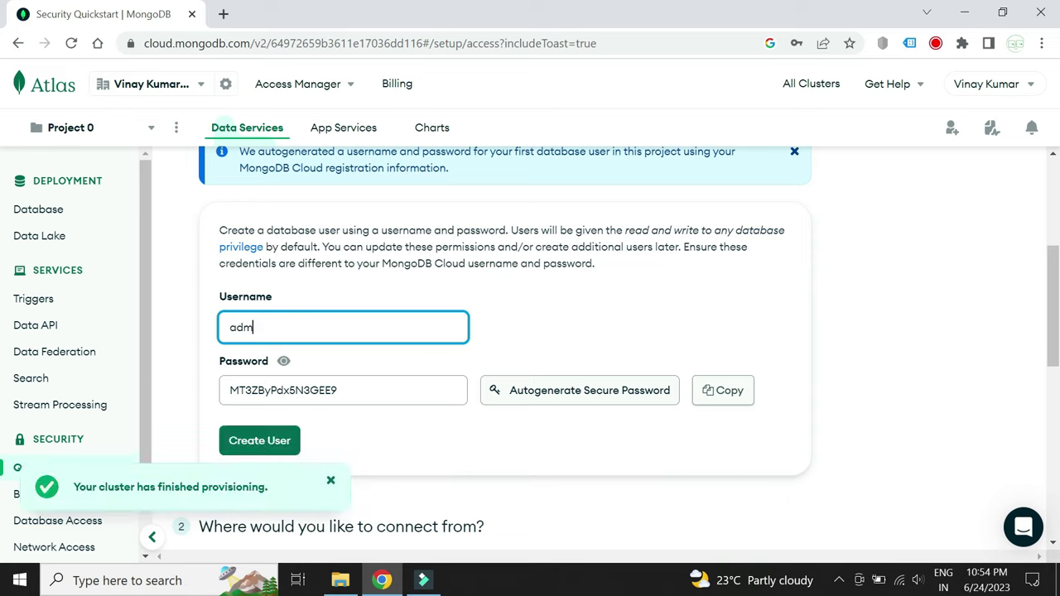
Clear the autogenerated password, mask the field, and type a custom password
key(Tab)
key(BackSpace)
click(284, 362)
click(273, 385)
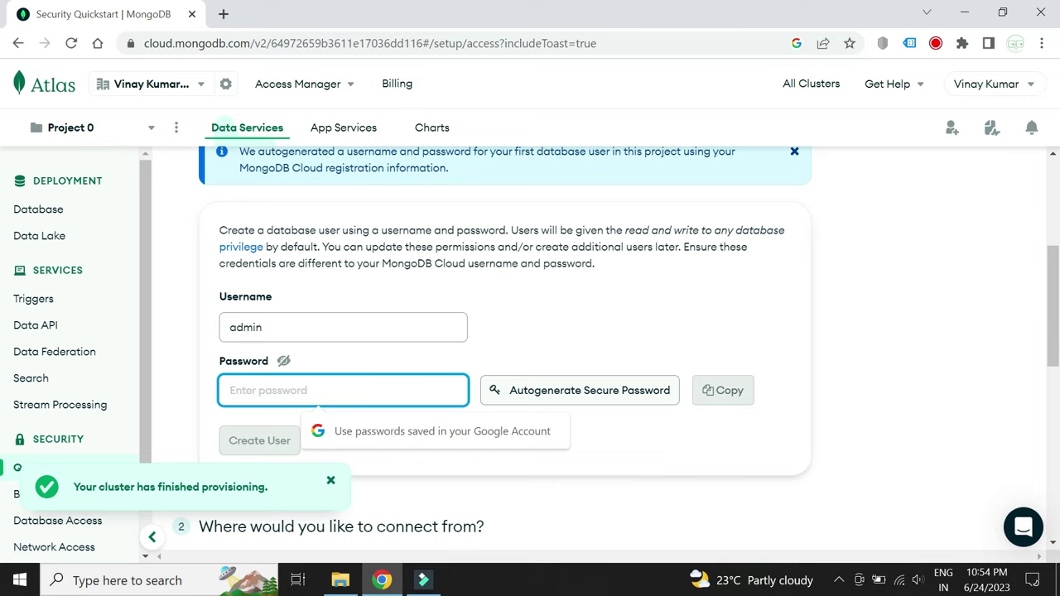
text(ad)
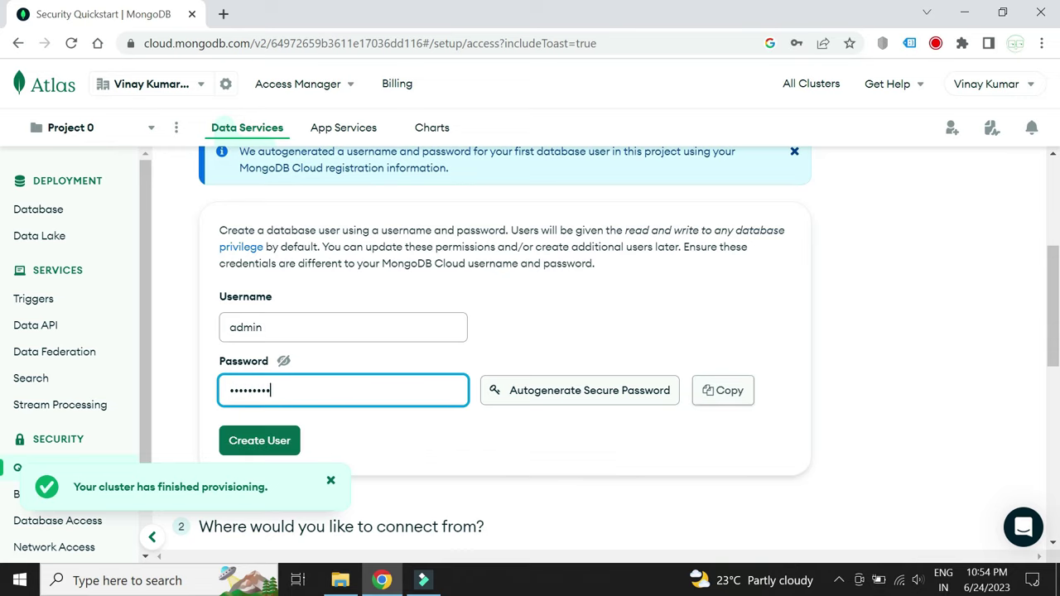
Create the admin database user and add the current IP to the access list
scroll(426, 445, down, 1)
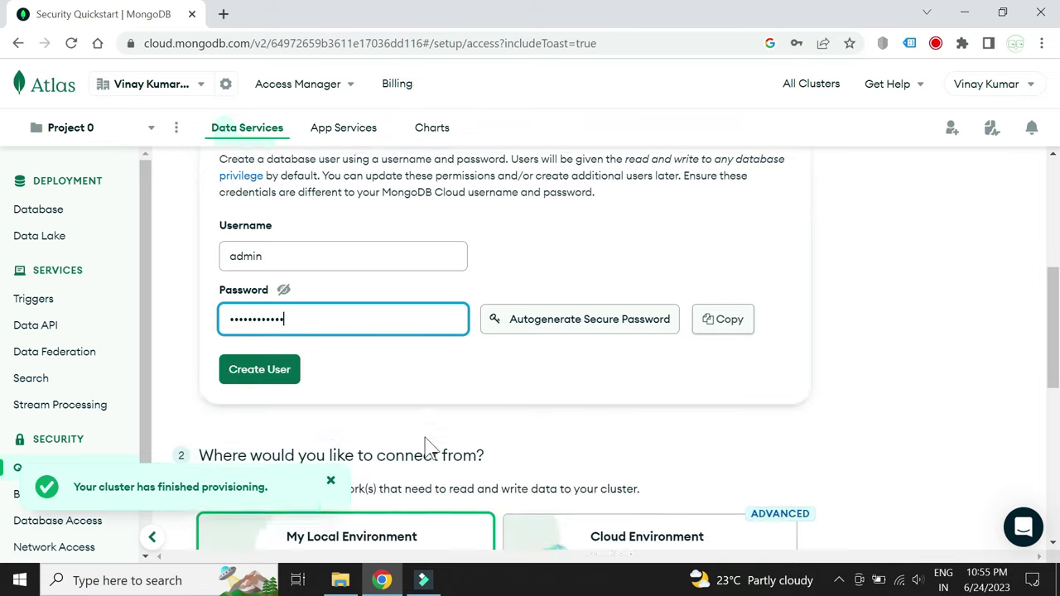
click(280, 374)
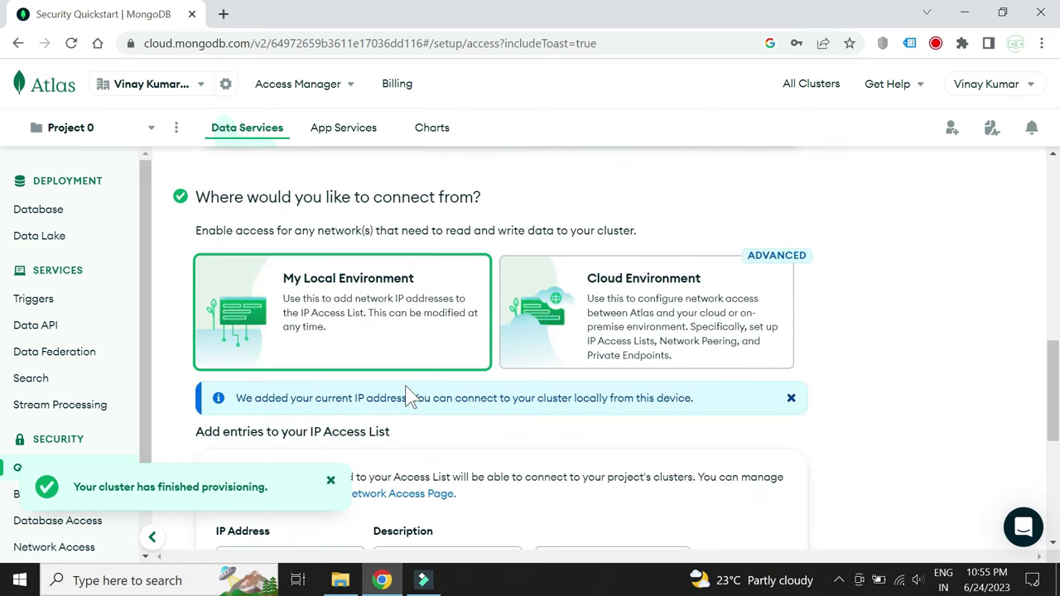
scroll(406, 398, down, 2)
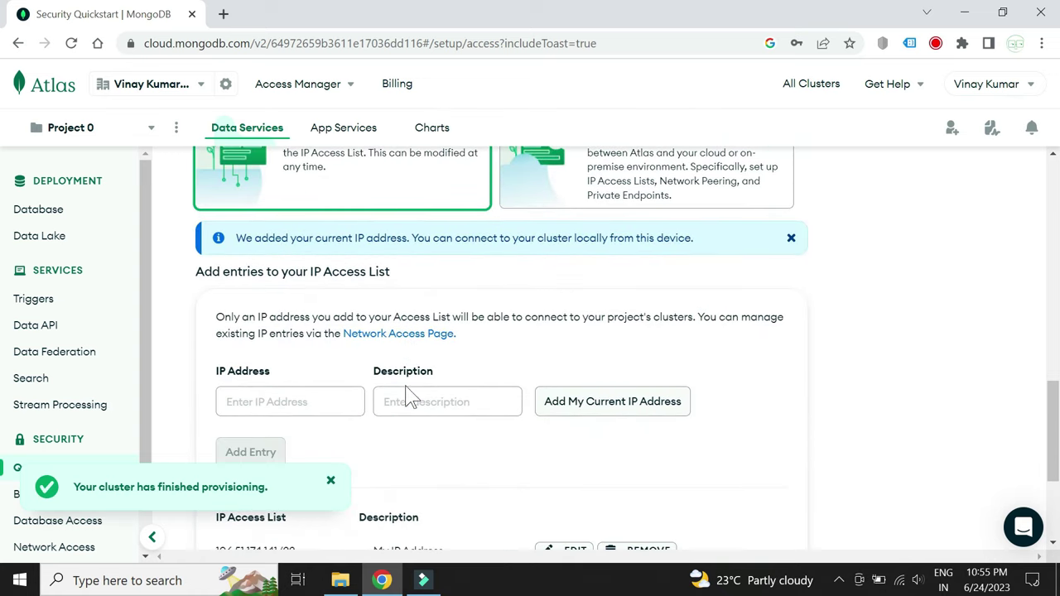
click(613, 411)
Finish the quickstart, decline saving the password, and view Cluster0 on Database Deployments
scroll(517, 466, down, 2)
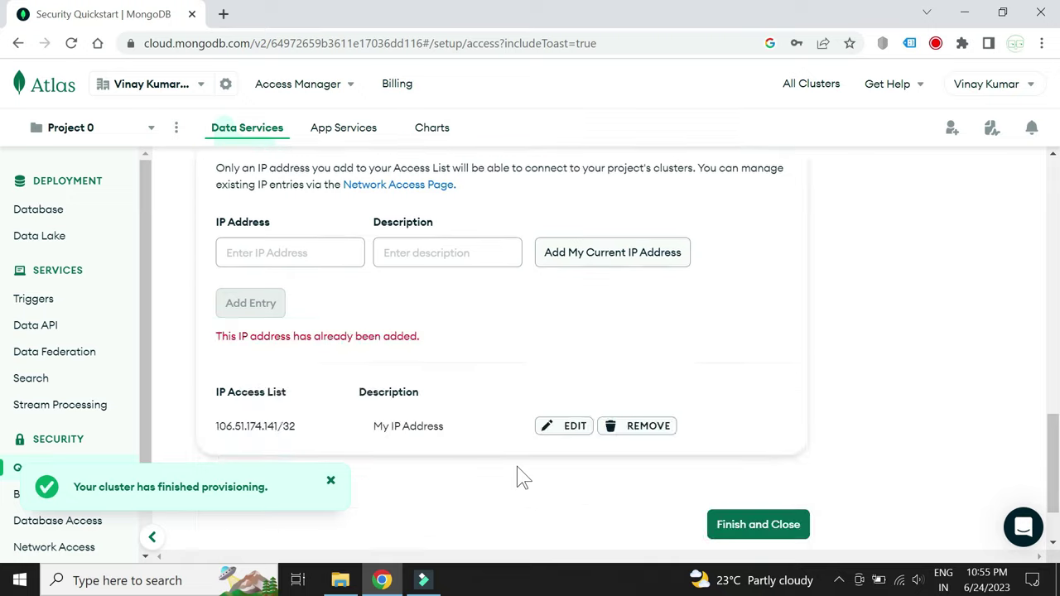
scroll(422, 348, down, 3)
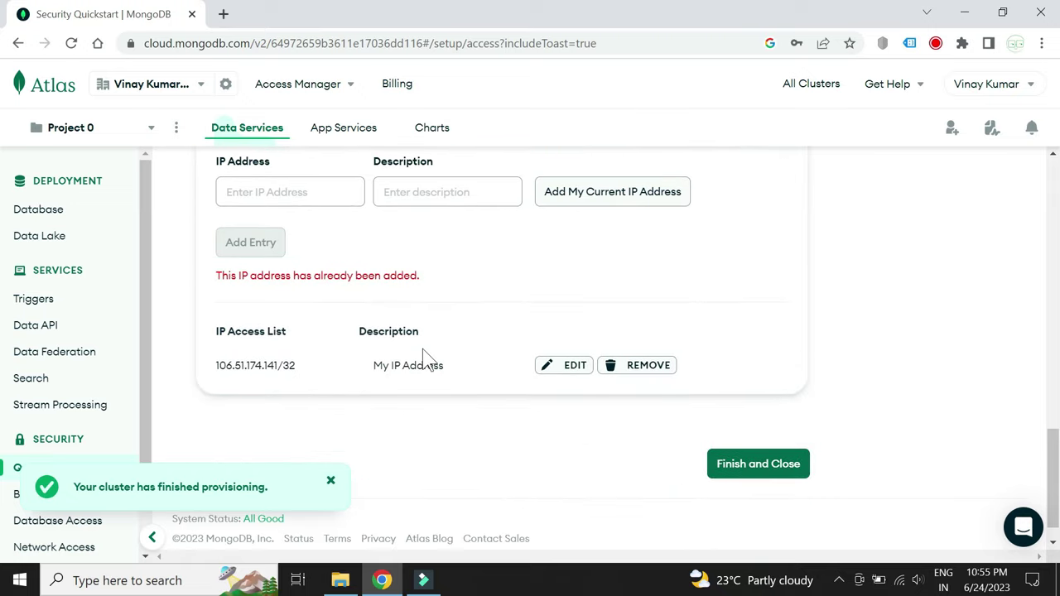
click(750, 431)
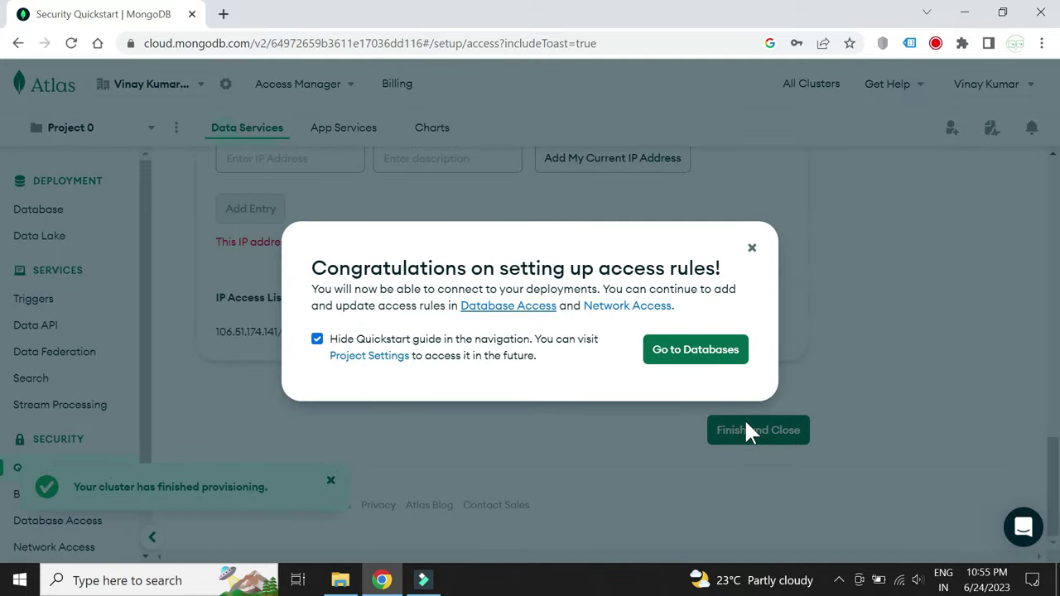
click(702, 364)
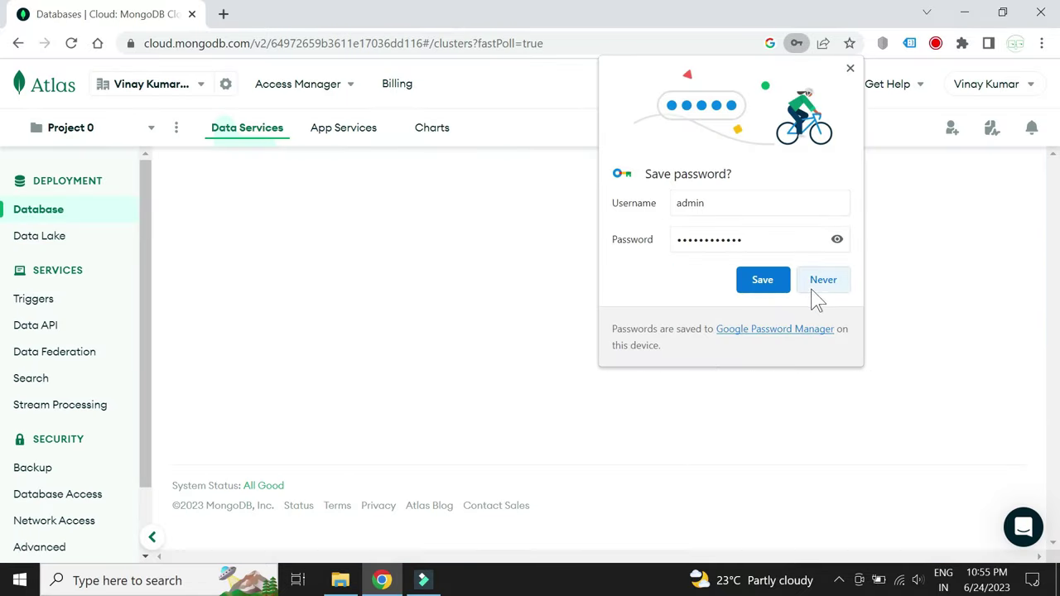
click(816, 286)
scroll(735, 238, down, 2)
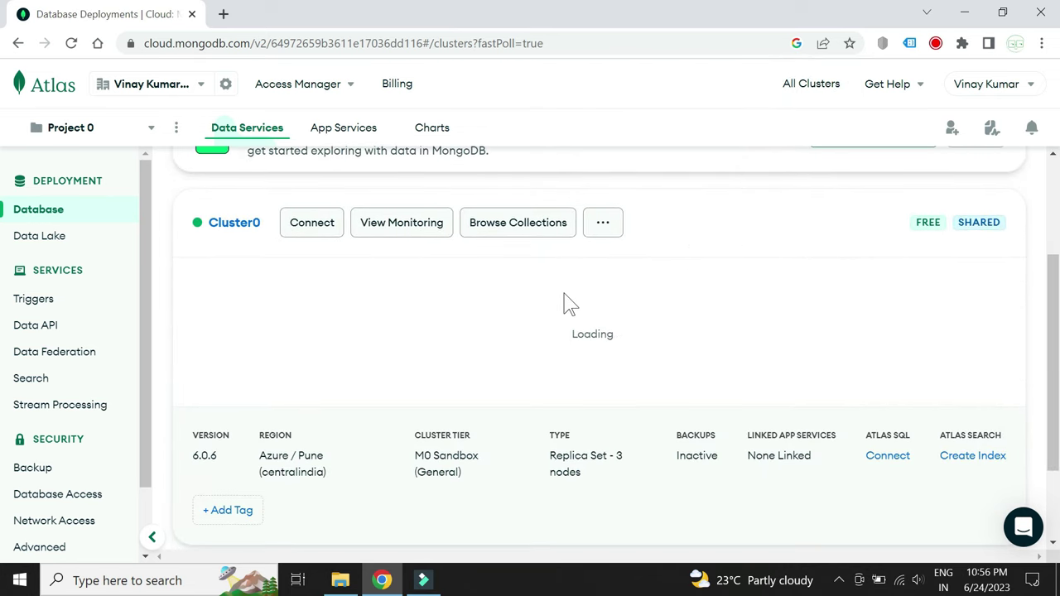
Browse Cluster0's empty collections and choose Add My Own Data
click(532, 234)
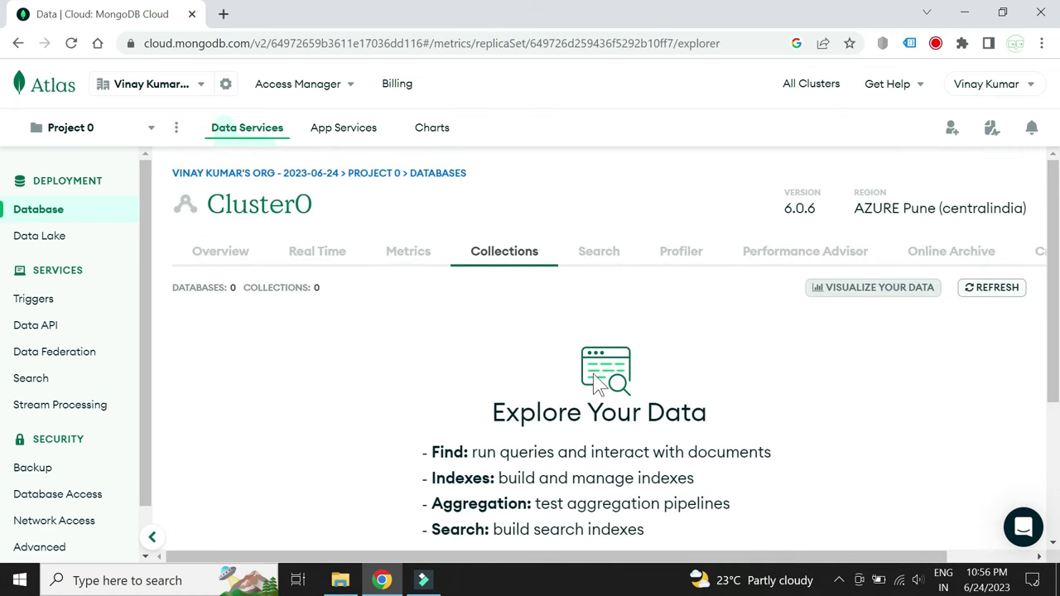
scroll(596, 383, down, 3)
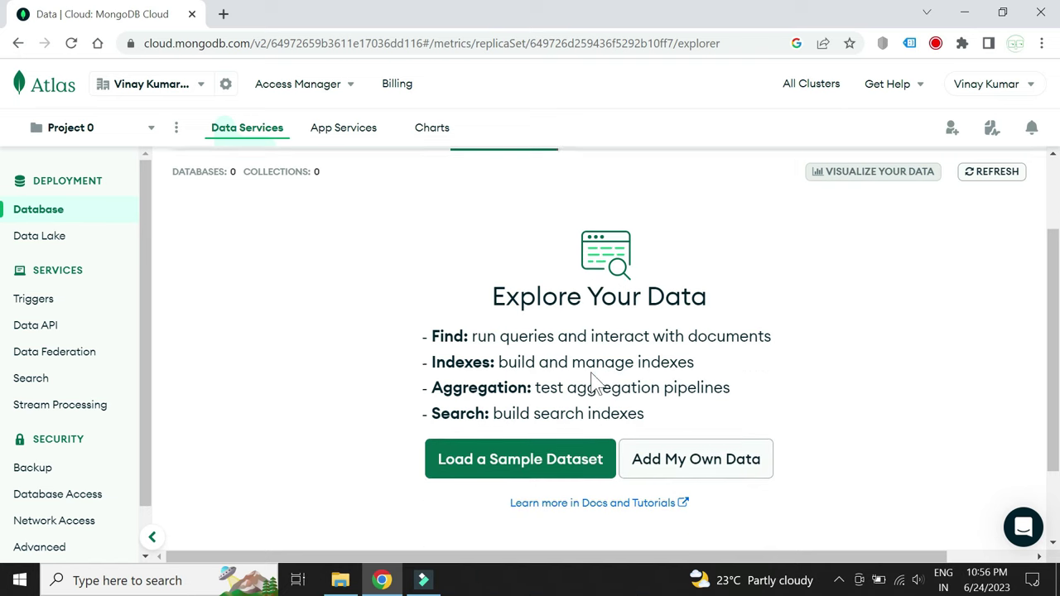
scroll(594, 382, up, 3)
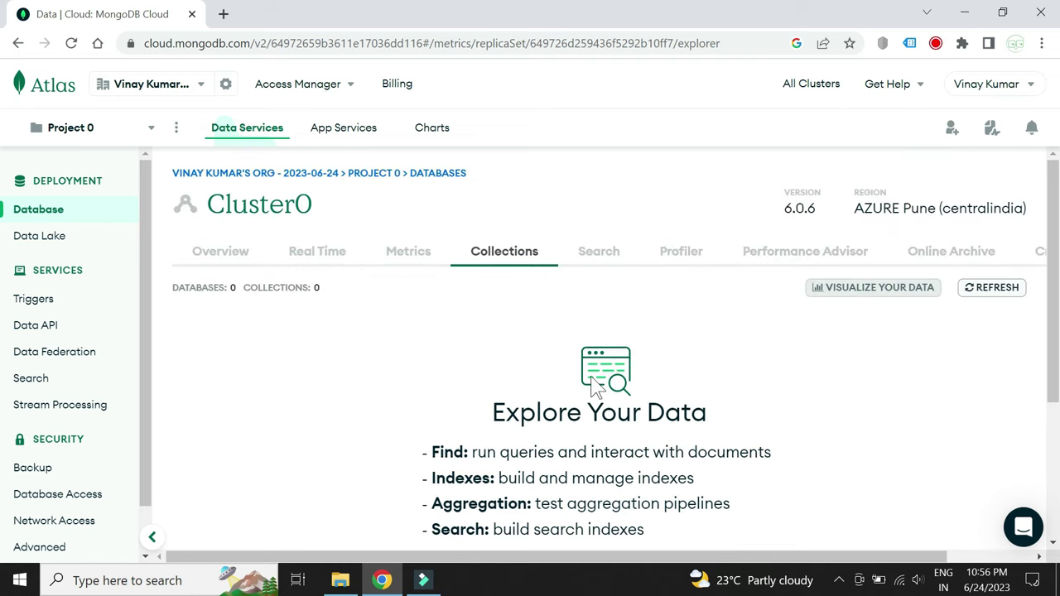
scroll(595, 385, down, 5)
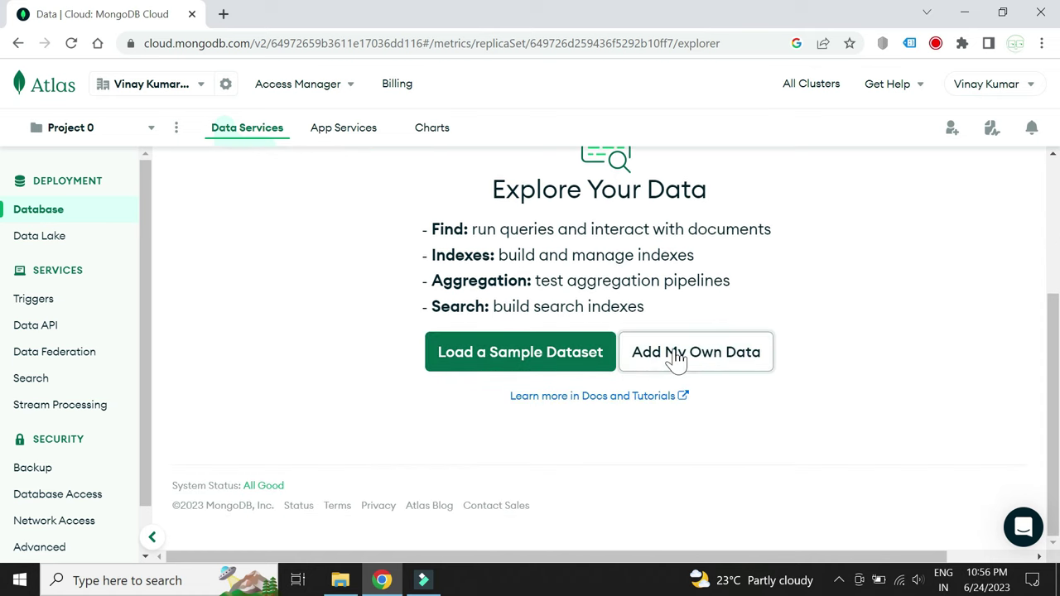
click(677, 359)
Create database todoappdb with capped collection todoappcollection, maximum size 100000 bytes
click(530, 244)
text(todo)
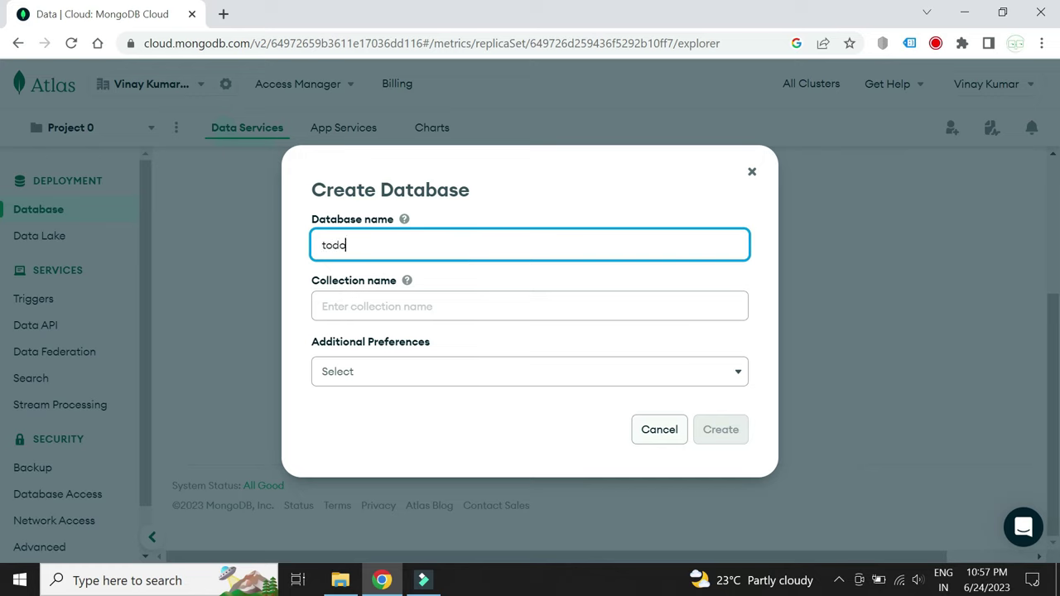
text(appdb)
key(Tab)
key(Tab)
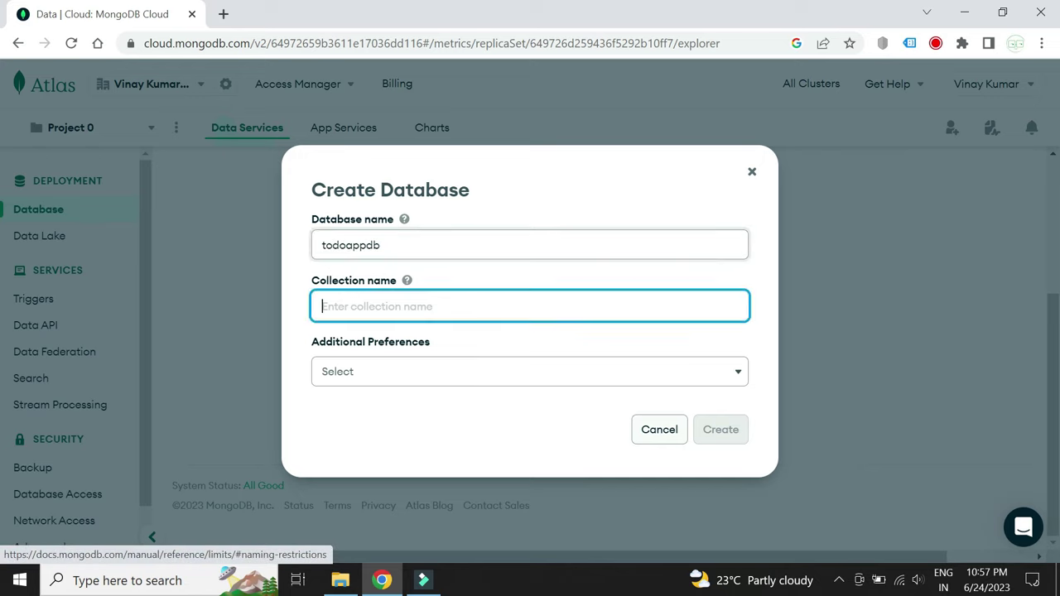
text(todoappco)
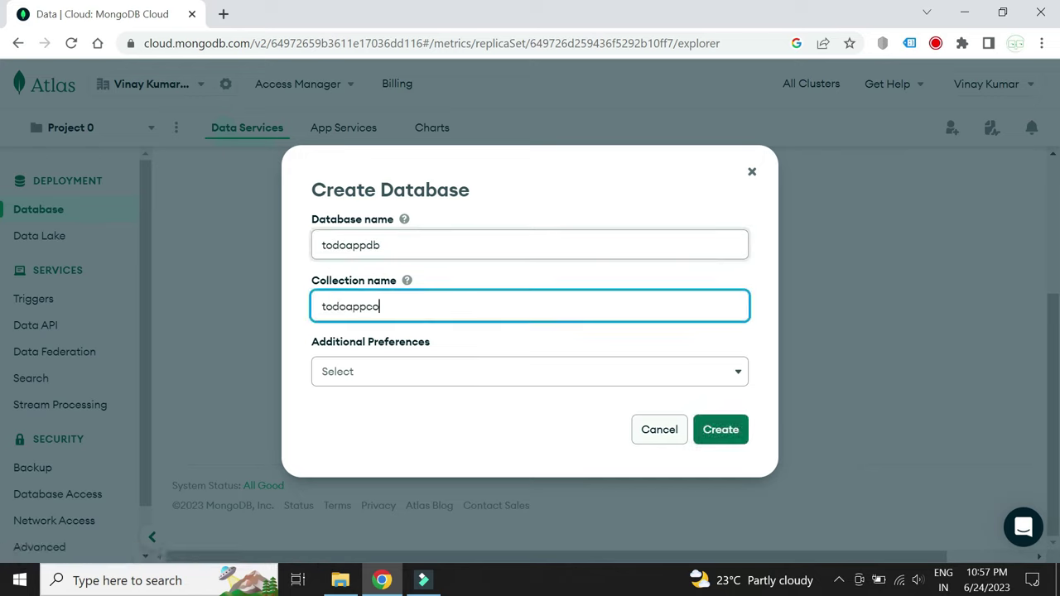
text(llection)
click(449, 372)
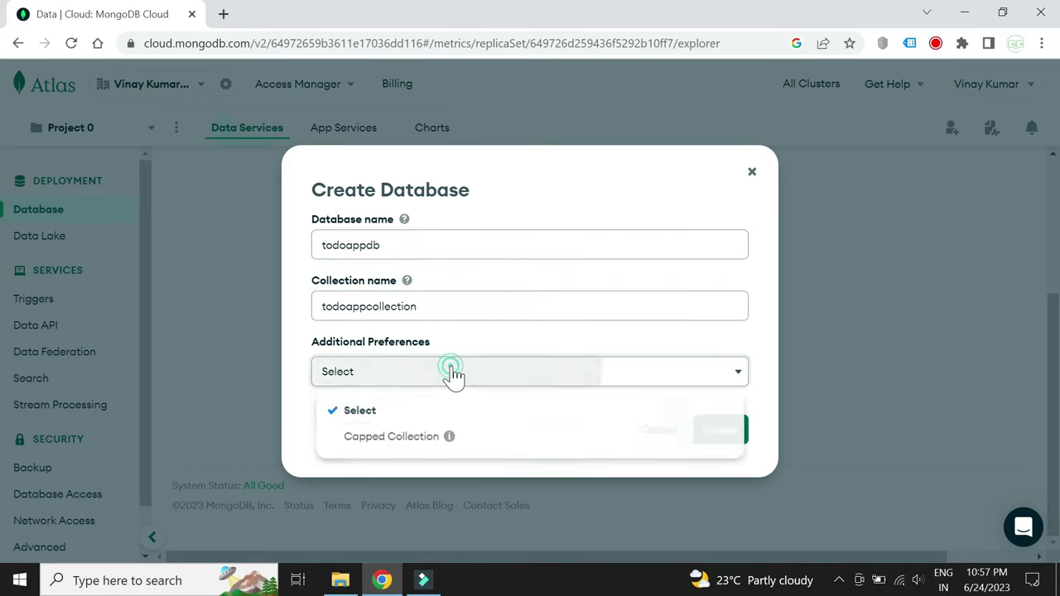
click(385, 436)
key(Return)
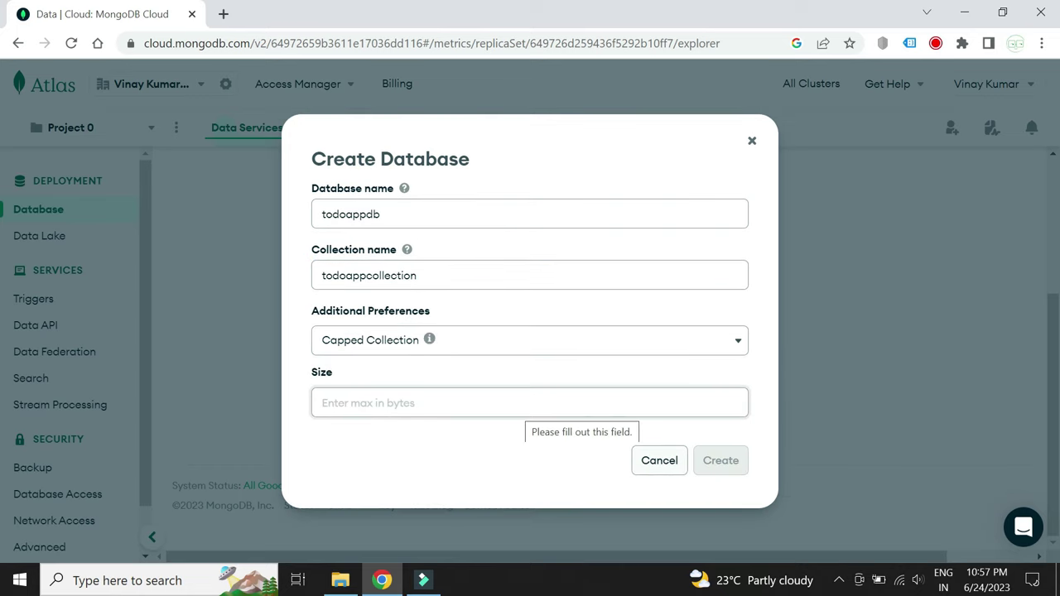
click(516, 406)
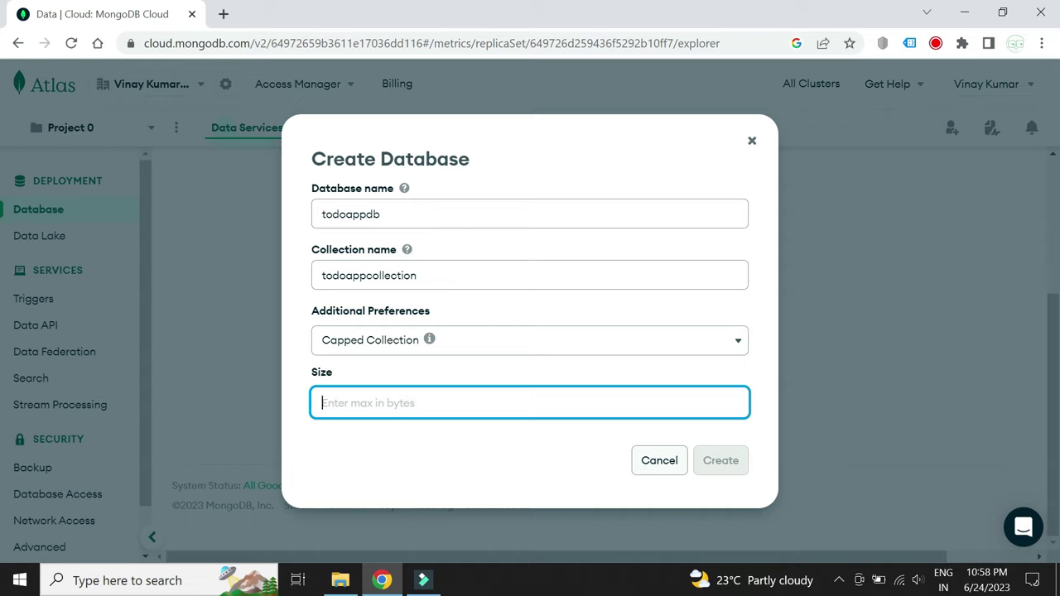
text(100000)
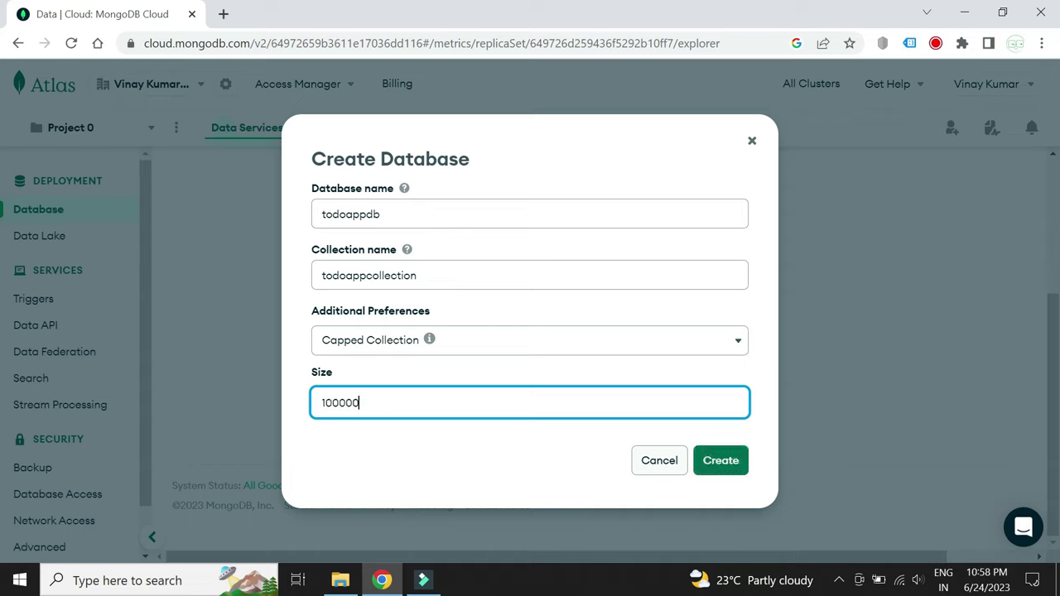
click(726, 464)
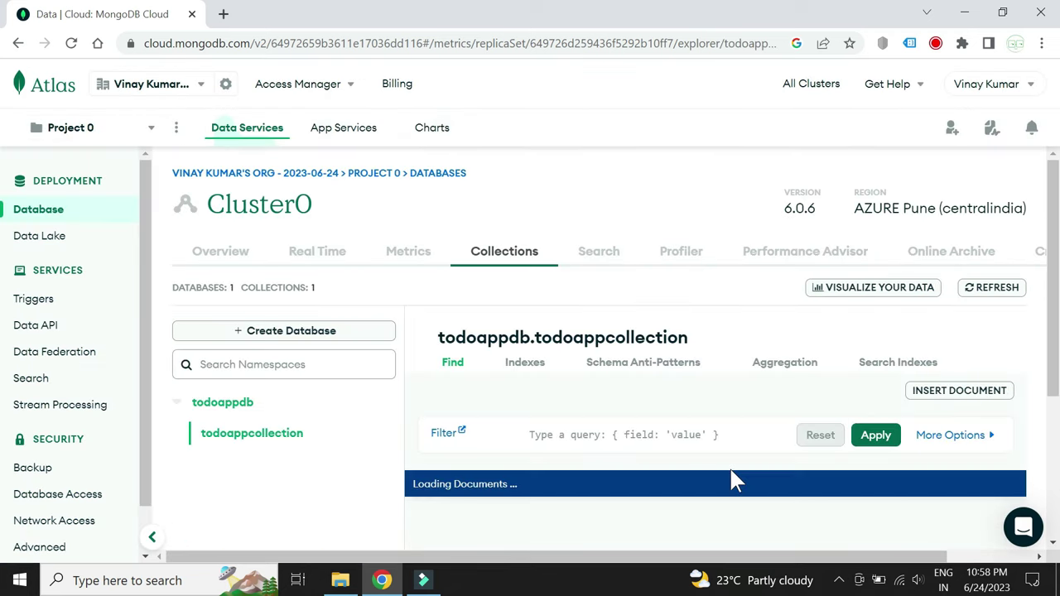
Start a new document in todoappcollection with field id set to "1"
scroll(734, 414, down, 1)
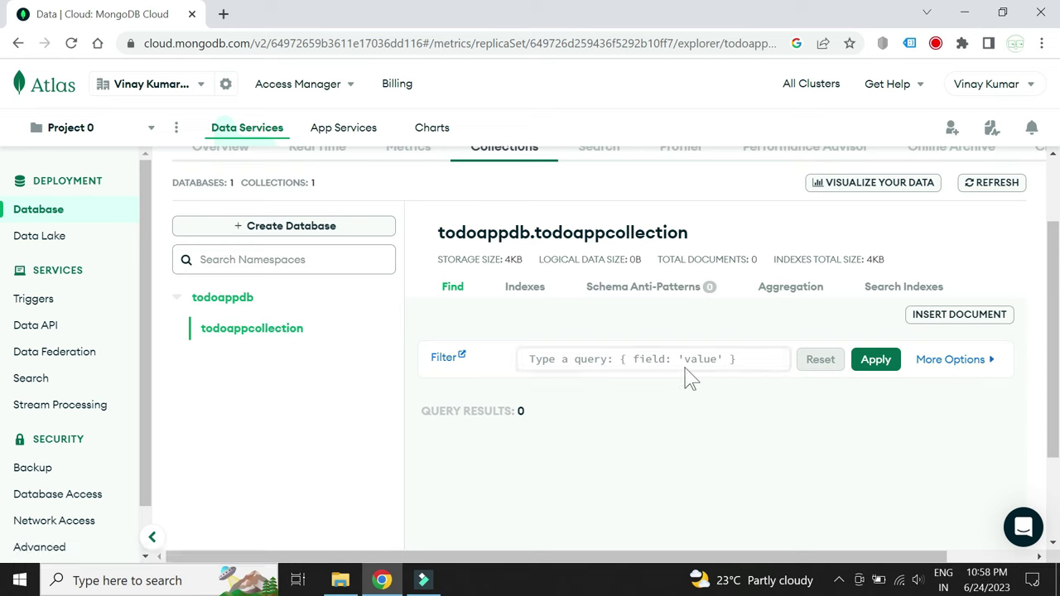
click(917, 319)
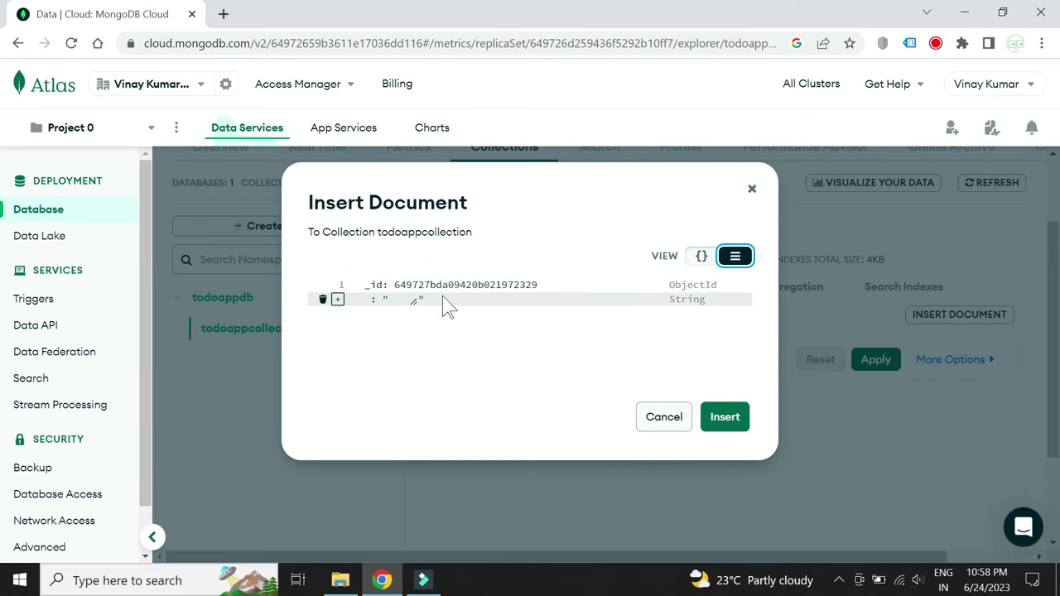
click(400, 300)
click(368, 300)
text(id)
click(419, 300)
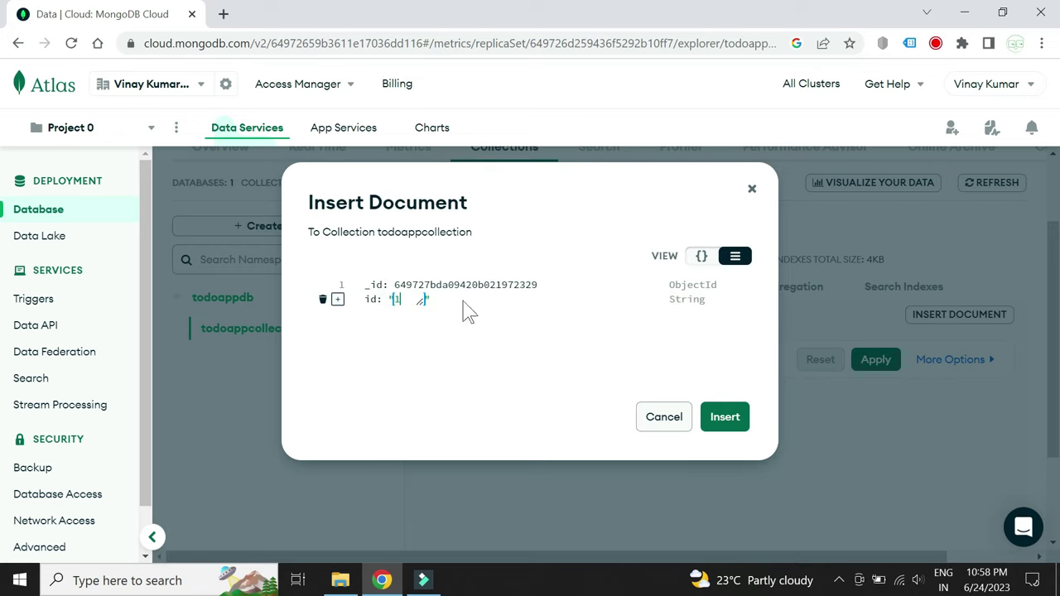
Add a description field "buy fruits" after id and insert the document
click(338, 299)
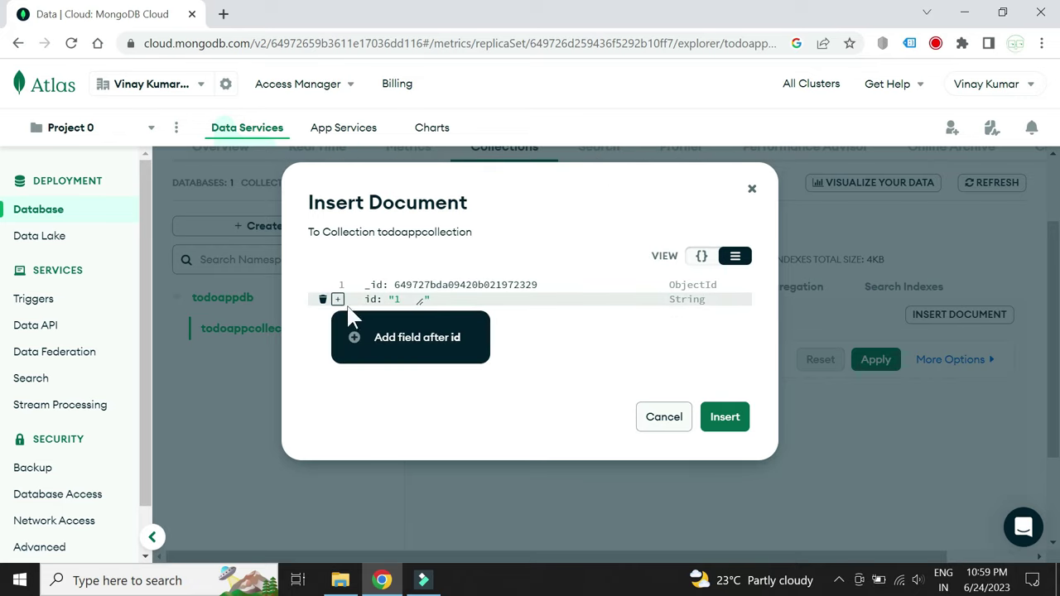
click(386, 339)
text(des)
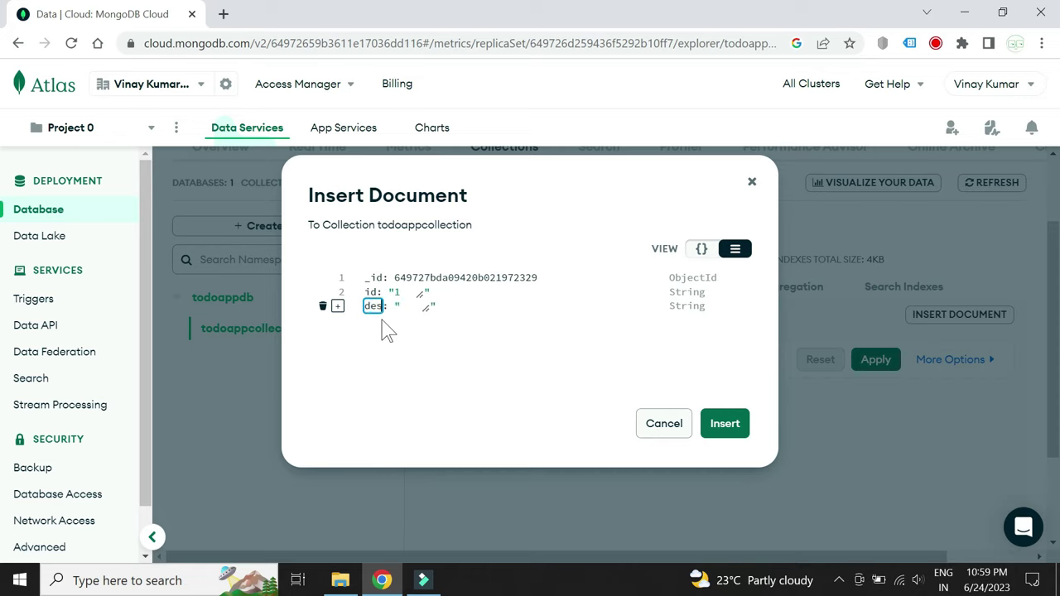
text(cription)
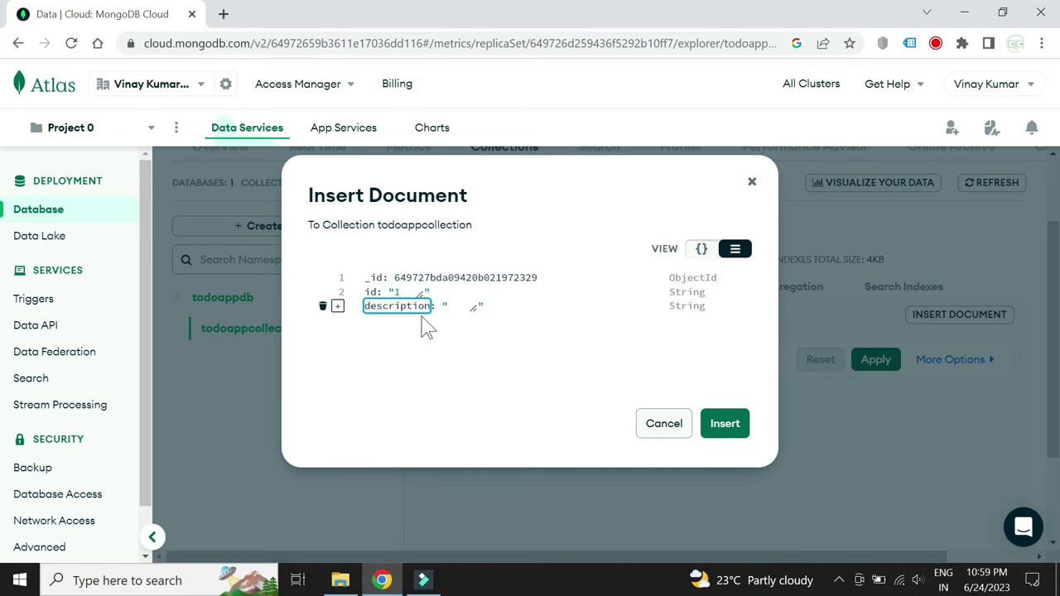
key(Tab)
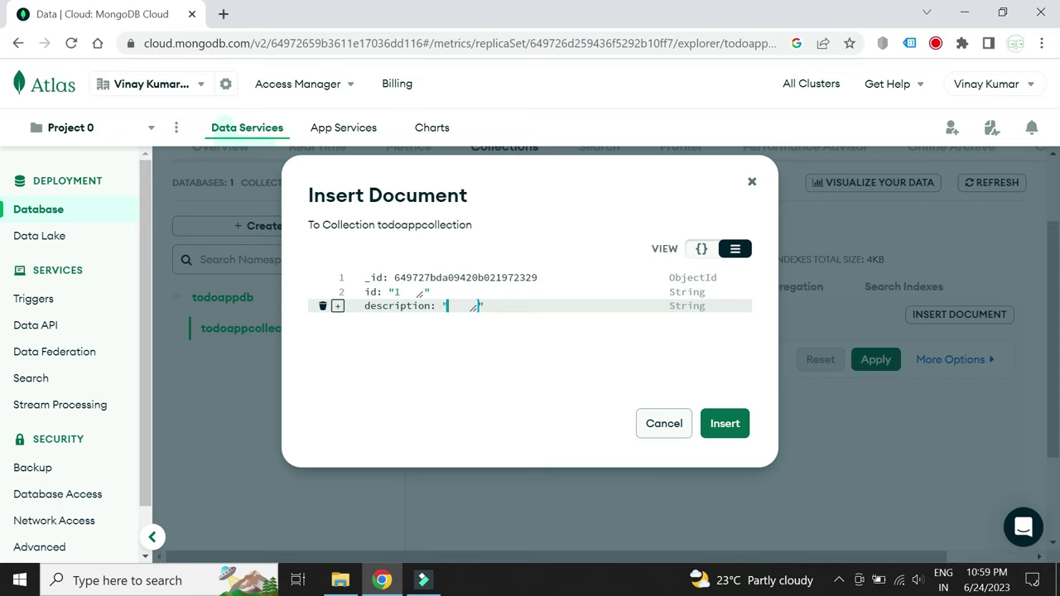
text(buy fruits)
click(719, 425)
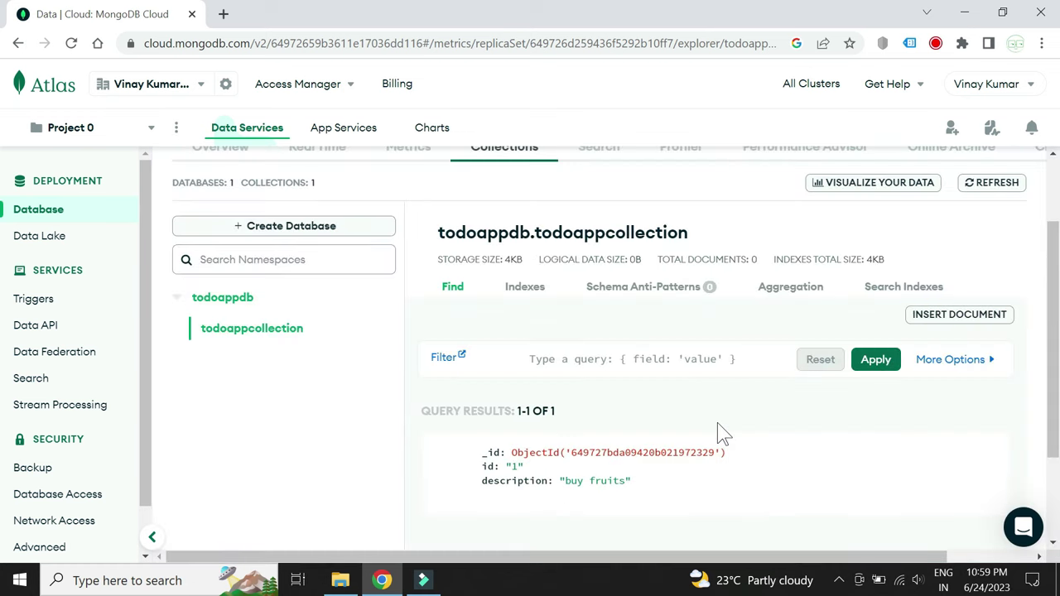
scroll(719, 434, down, 1)
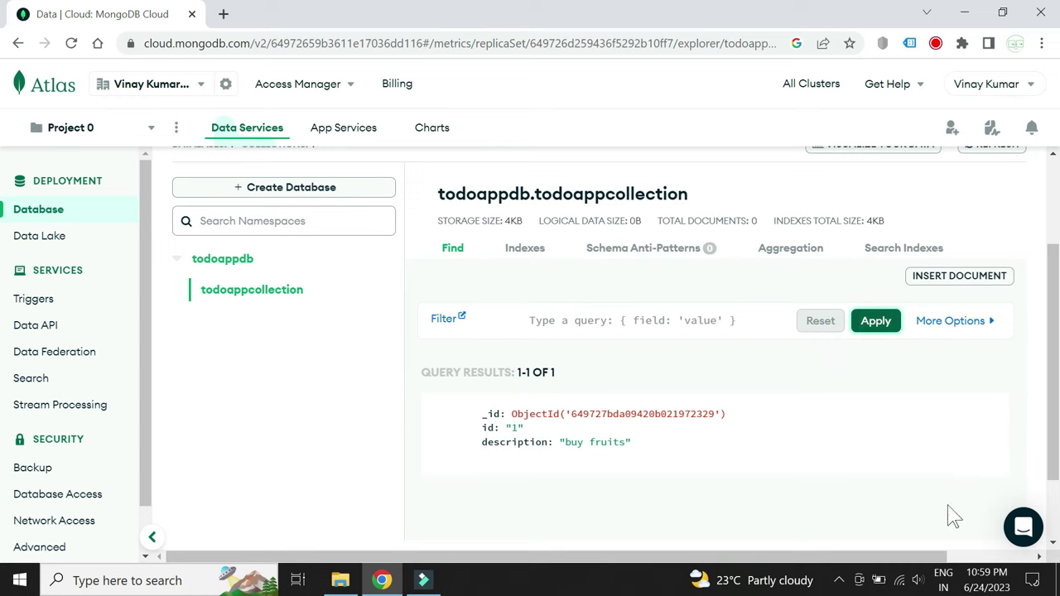
Insert a document with field id "2" and a description field "do laundry" after it
click(930, 273)
click(367, 300)
text(id)
click(406, 303)
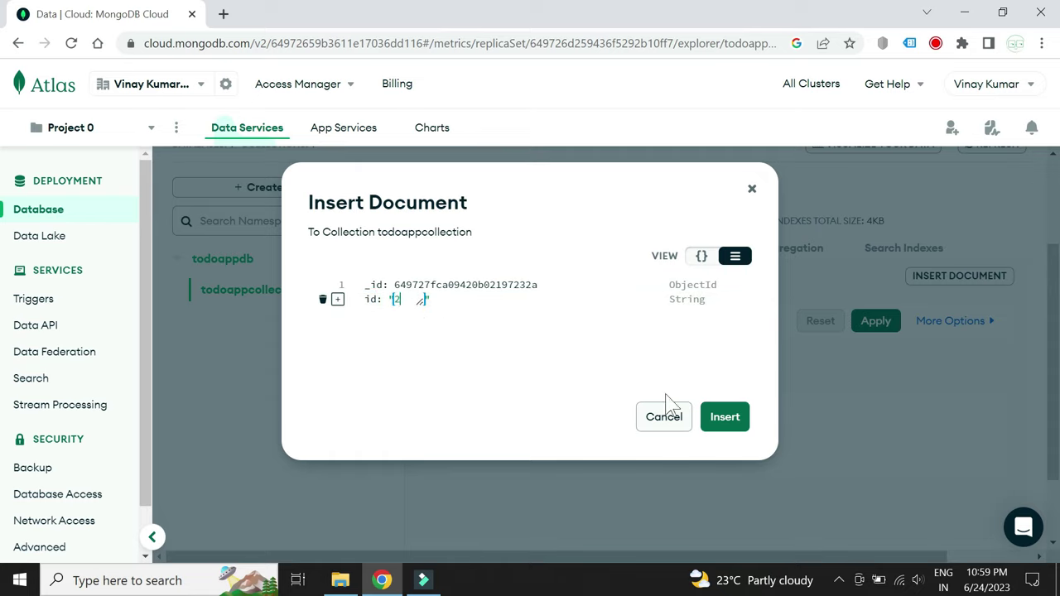
click(364, 337)
text(description)
key(Tab)
text(do laundry)
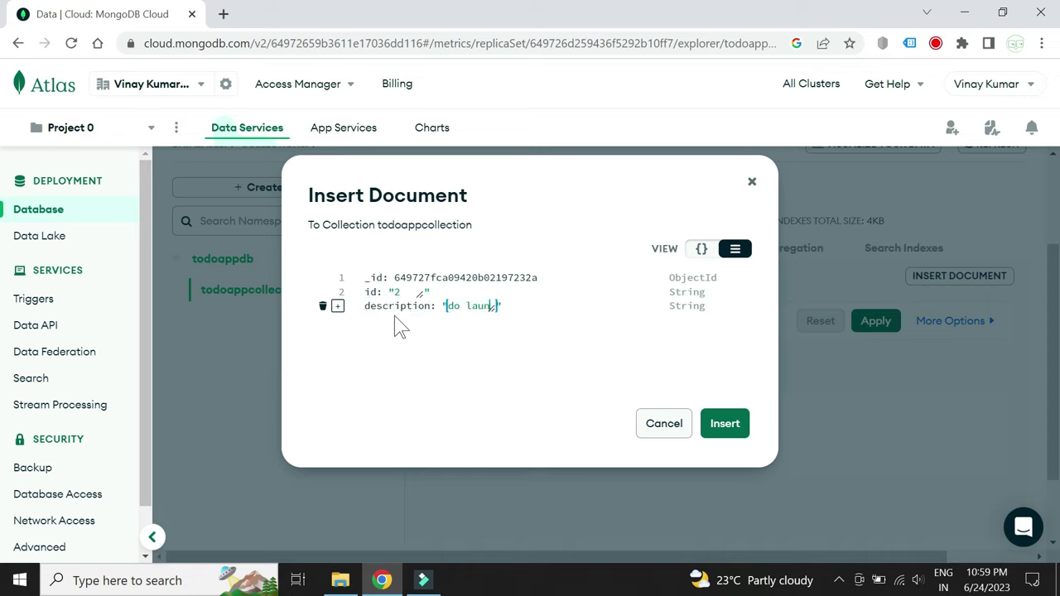
click(719, 426)
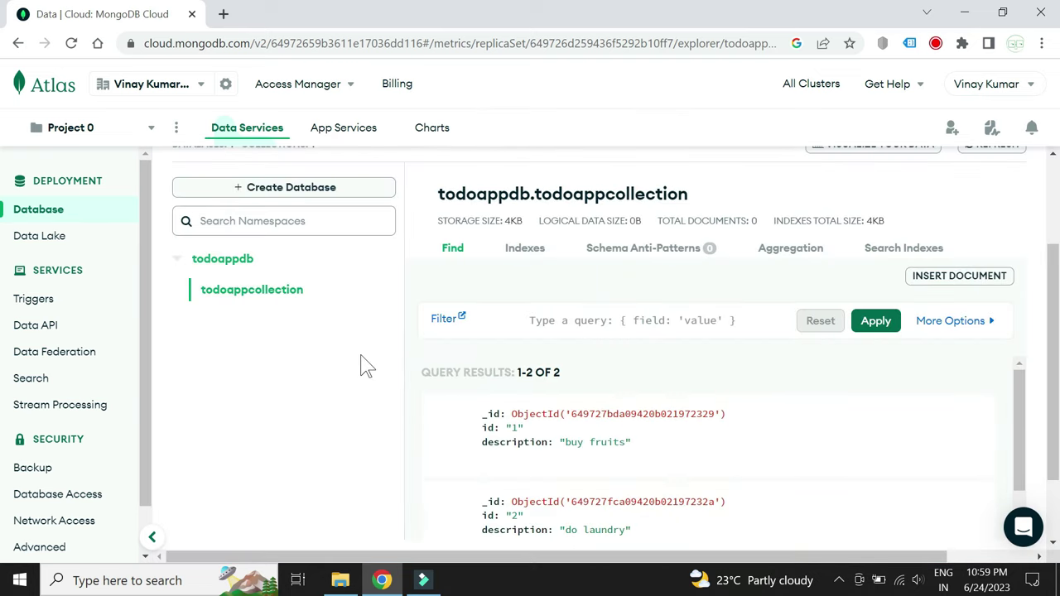
scroll(603, 341, up, 2)
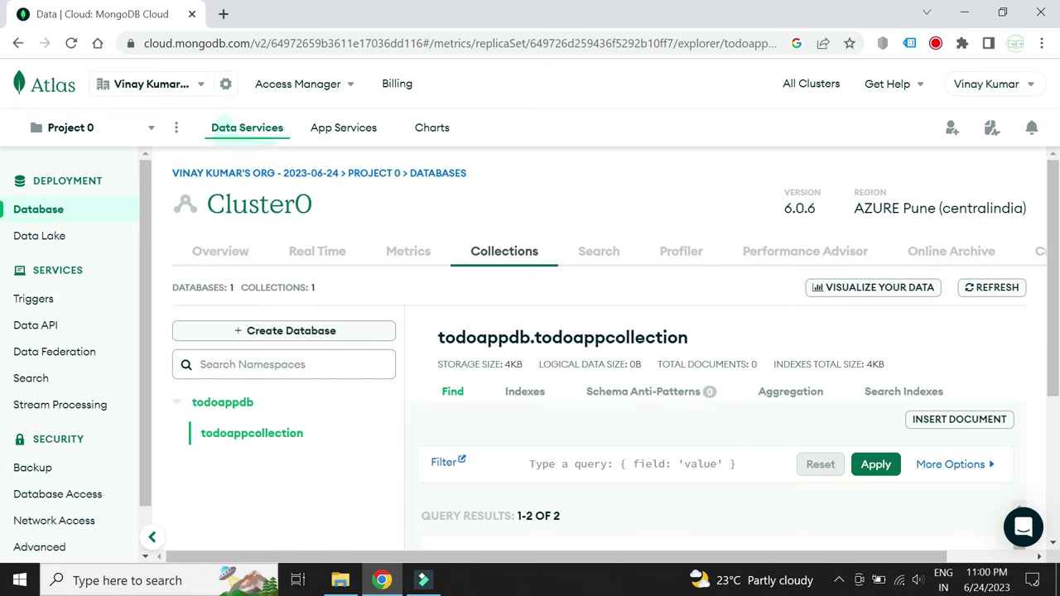
From Cluster0's Overview, open Connect, choose Drivers, and select the Node.js connection string
scroll(506, 317, down, 3)
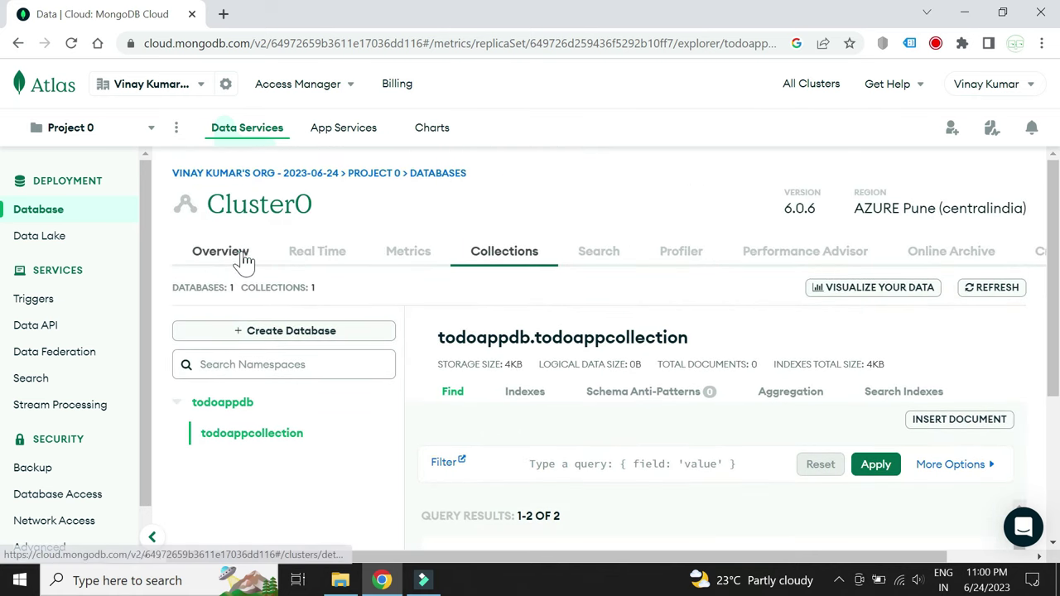
click(241, 259)
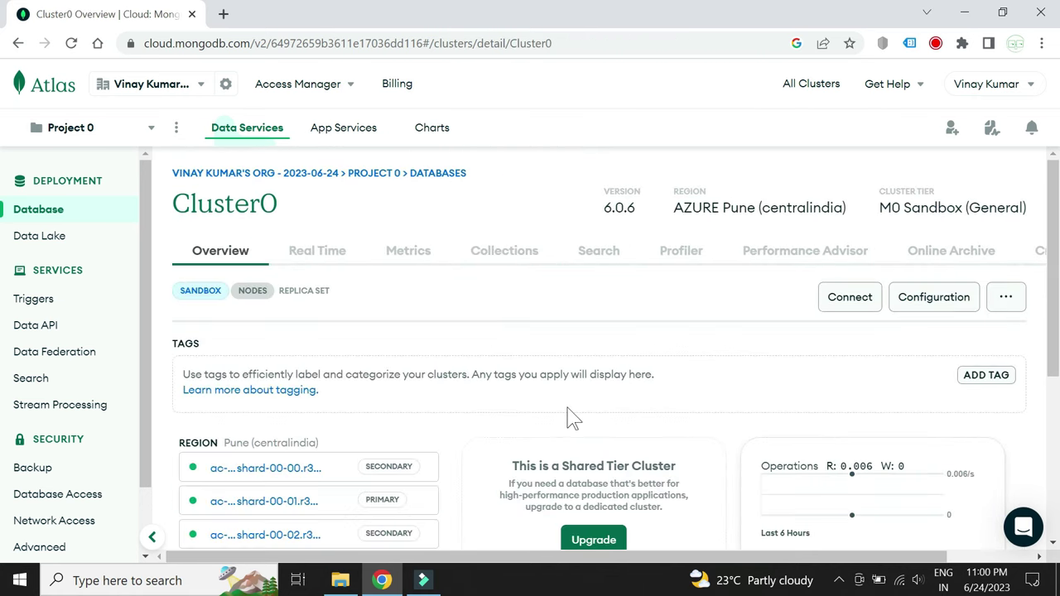
click(848, 303)
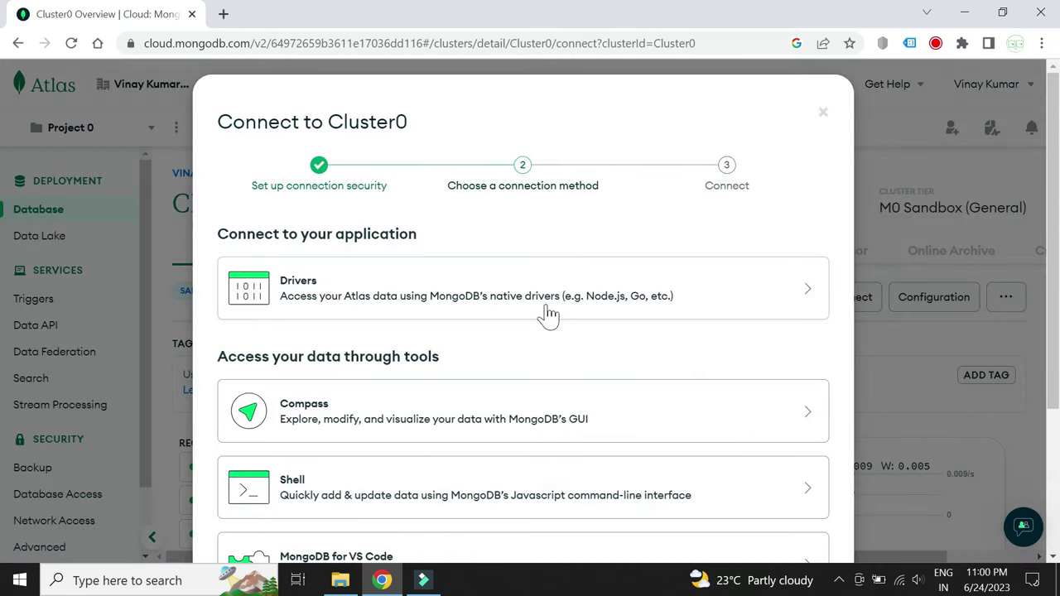
scroll(475, 374, down, 3)
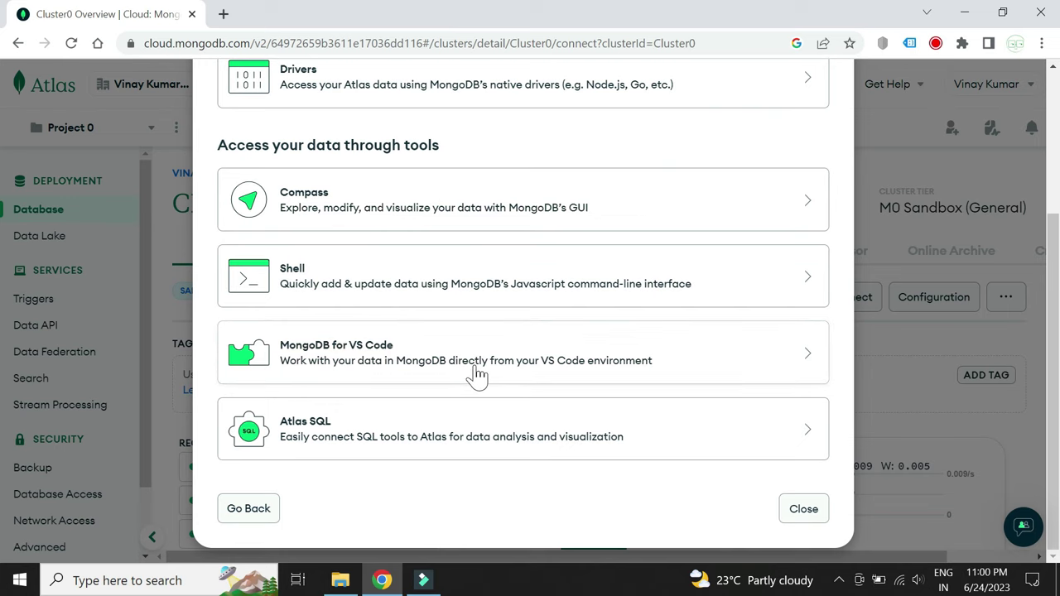
scroll(476, 373, up, 1)
scroll(475, 374, down, 1)
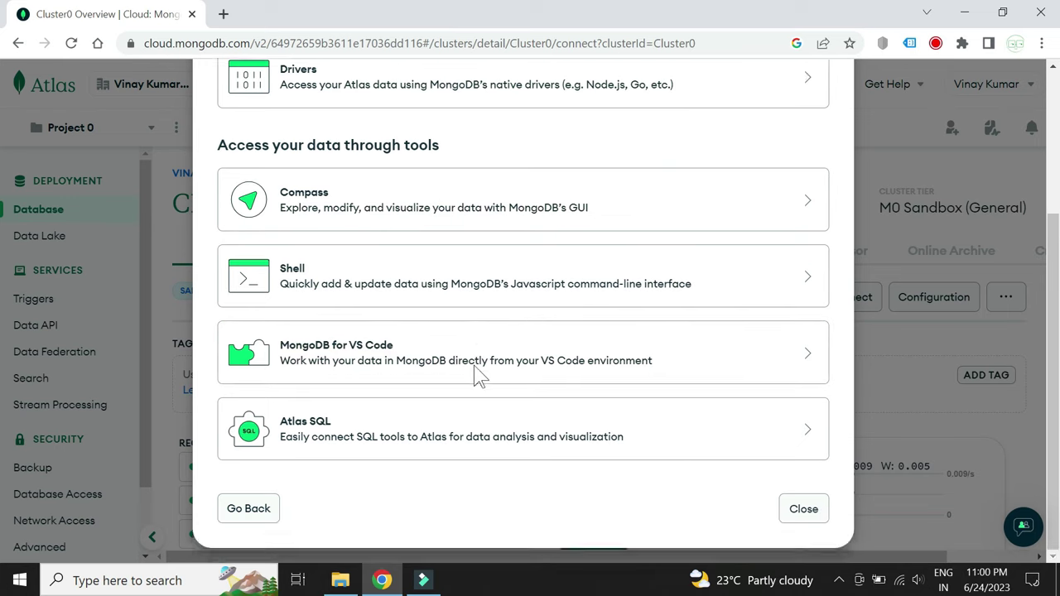
scroll(473, 366, up, 1)
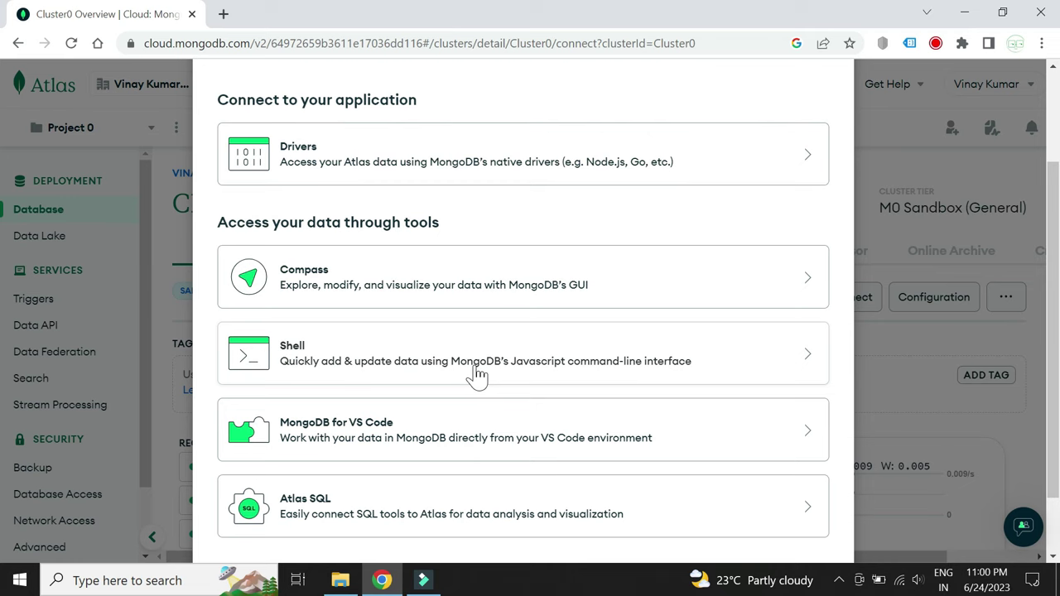
click(779, 163)
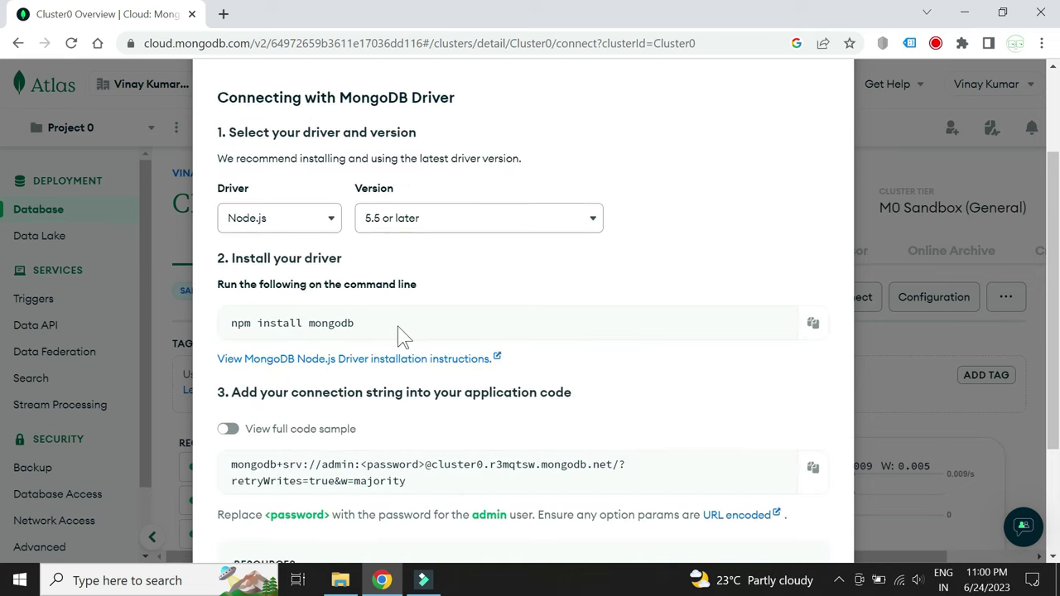
scroll(401, 334, down, 1)
drag(406, 398, 230, 381)
click(403, 397)
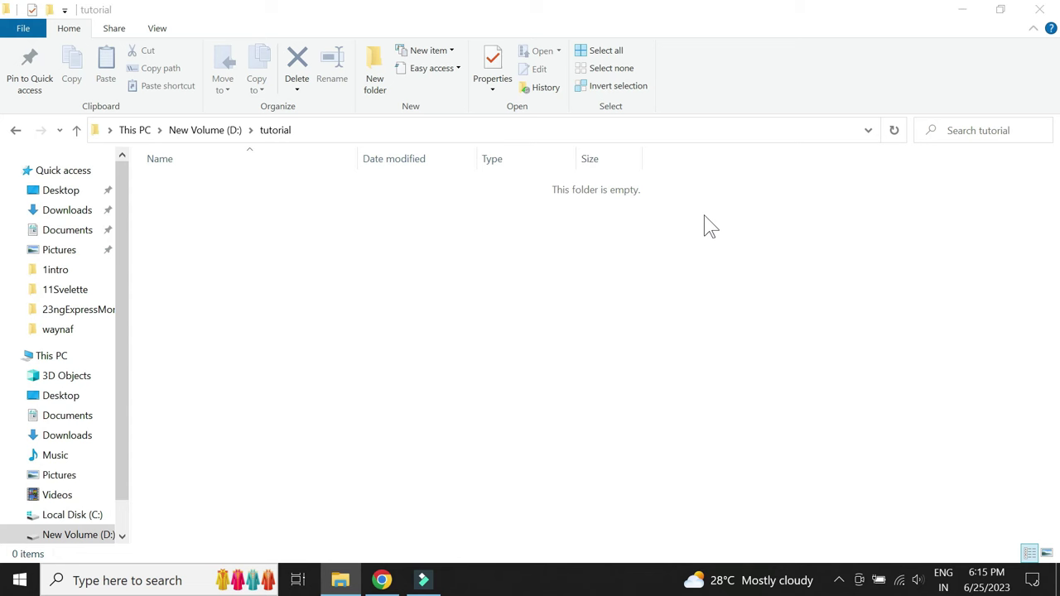
Create a new folder named api inside D:\tutorial
right_click(405, 273)
mouse_move(497, 526)
click(690, 295)
text(api)
key(Return)
key(Return)
Open a command prompt in api and run npm init -y to generate package.json
click(386, 130)
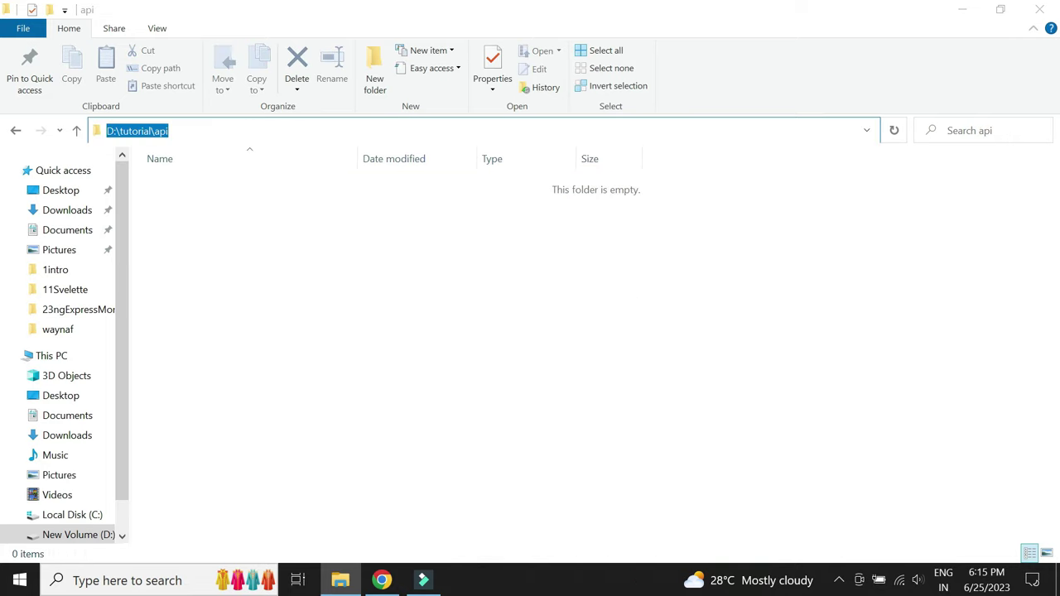
text(cmd)
key(Return)
text(npm init -y)
key(Return)
Install the express (--save) and cors packages into the api project with npm
drag(367, 104, 628, 135)
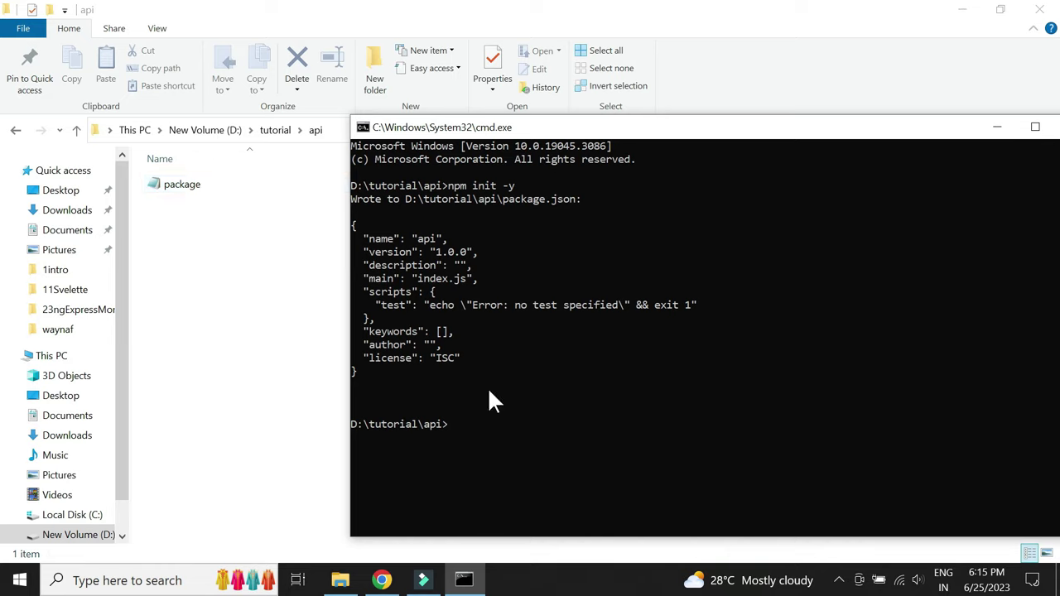
text(npm)
drag(544, 130, 538, 78)
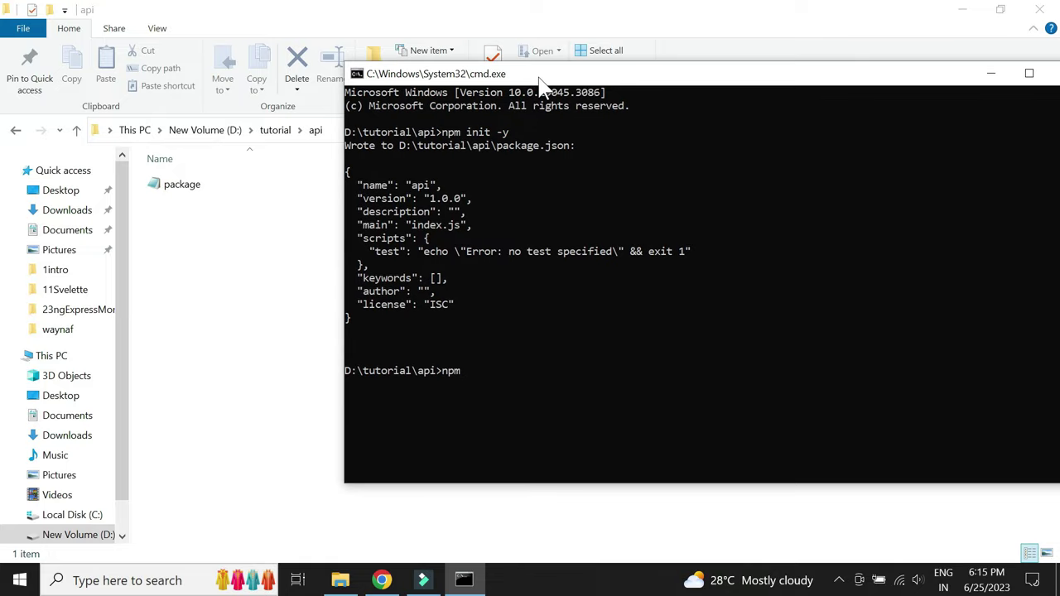
text(install express --save)
key(Return)
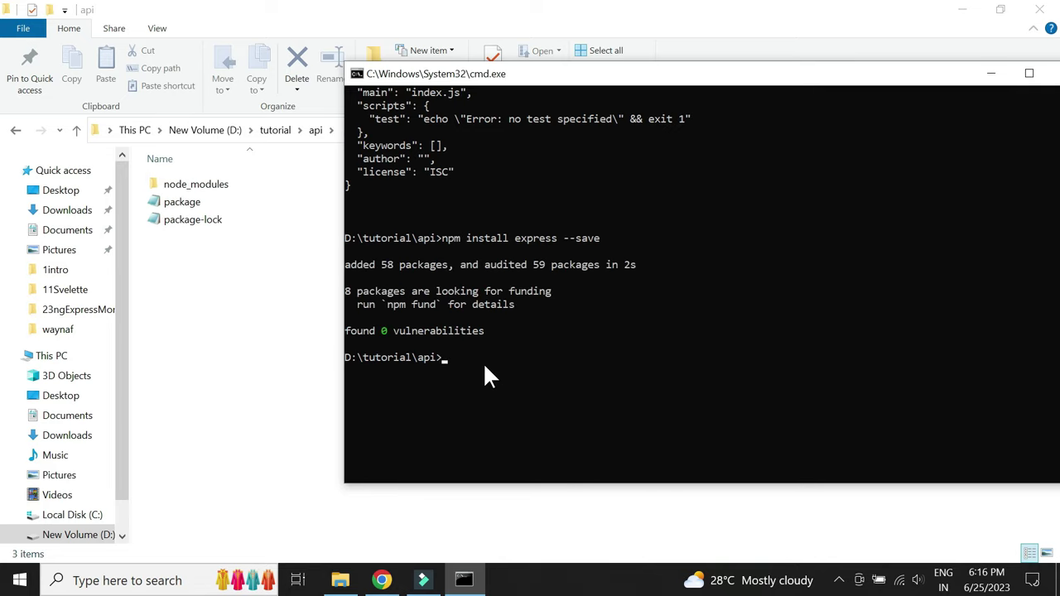
text(npm install cp)
key(BackSpace)
text(ors)
key(Return)
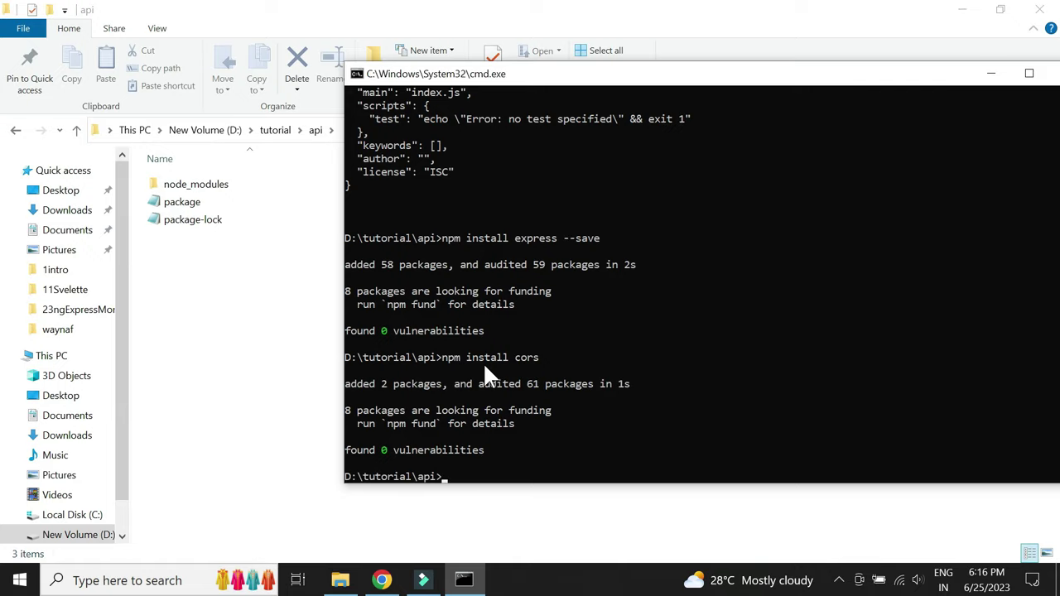
scroll(486, 367, down, 5)
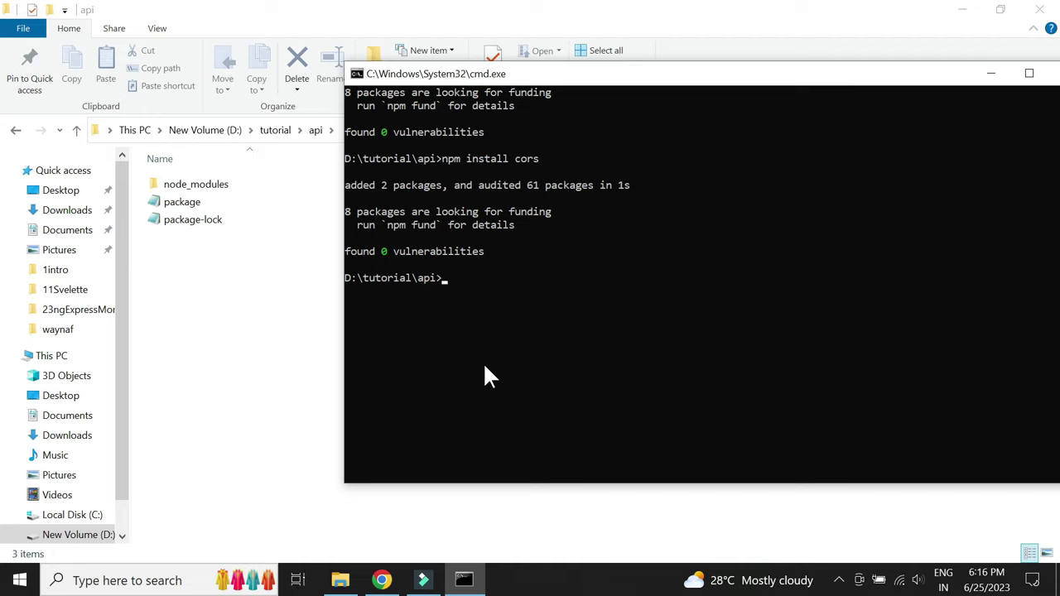
text(npm install mongodb)
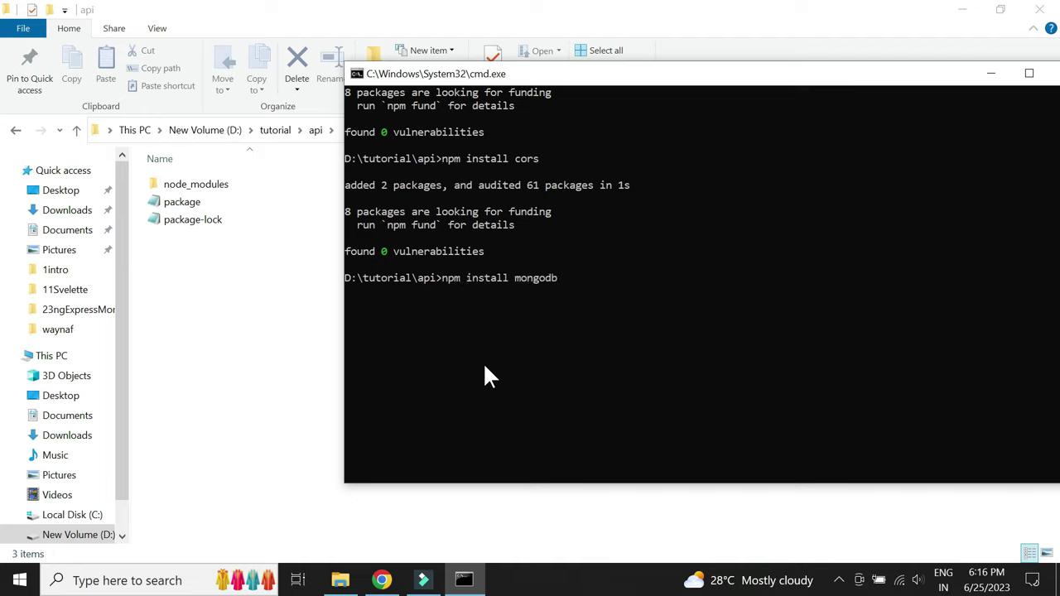
text(@4.1.0 --save)
key(Return)
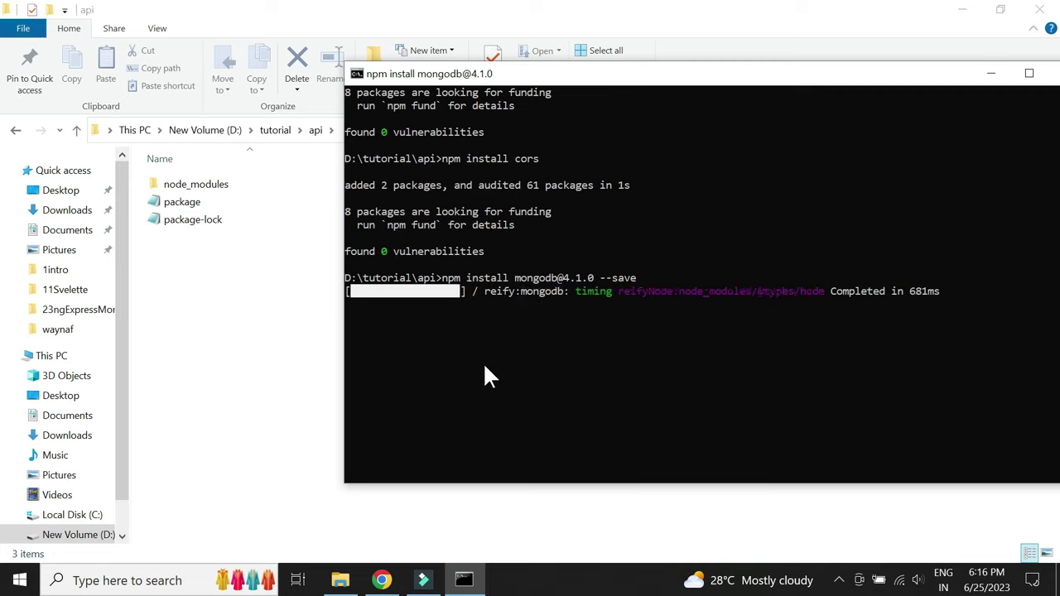
text(npm install multer --save)
key(Return)
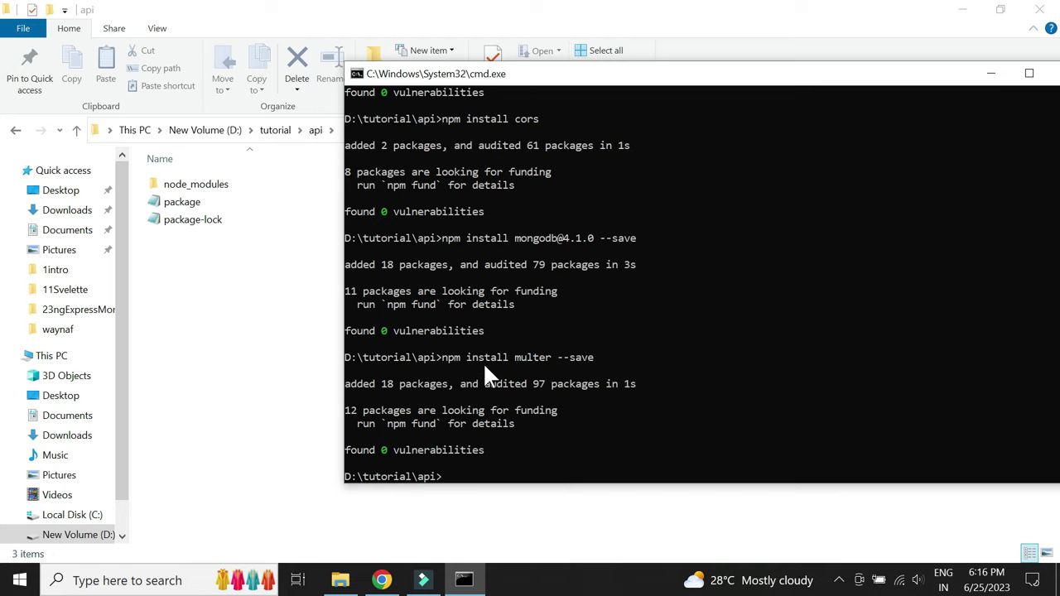
text(code .)
key(Return)
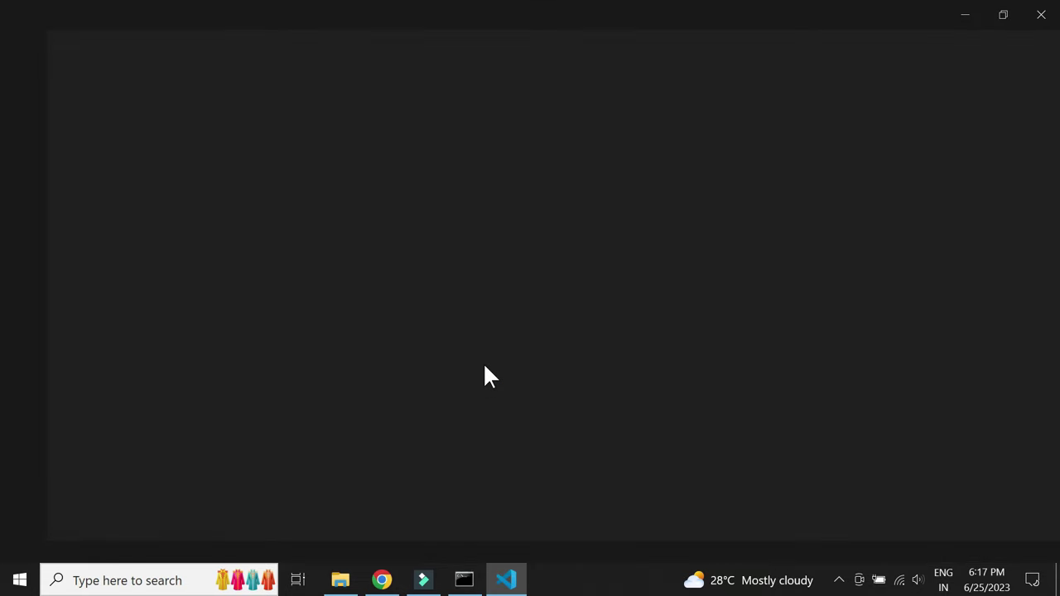
Create a new index.js file in the api folder after glancing at package.json
click(116, 143)
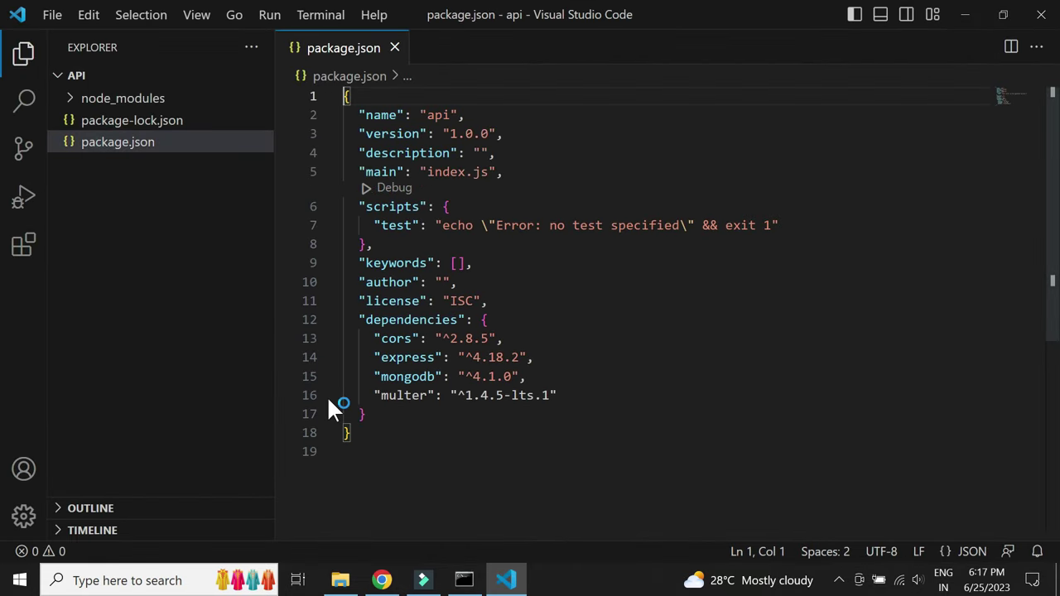
click(394, 48)
click(189, 76)
text(index.js)
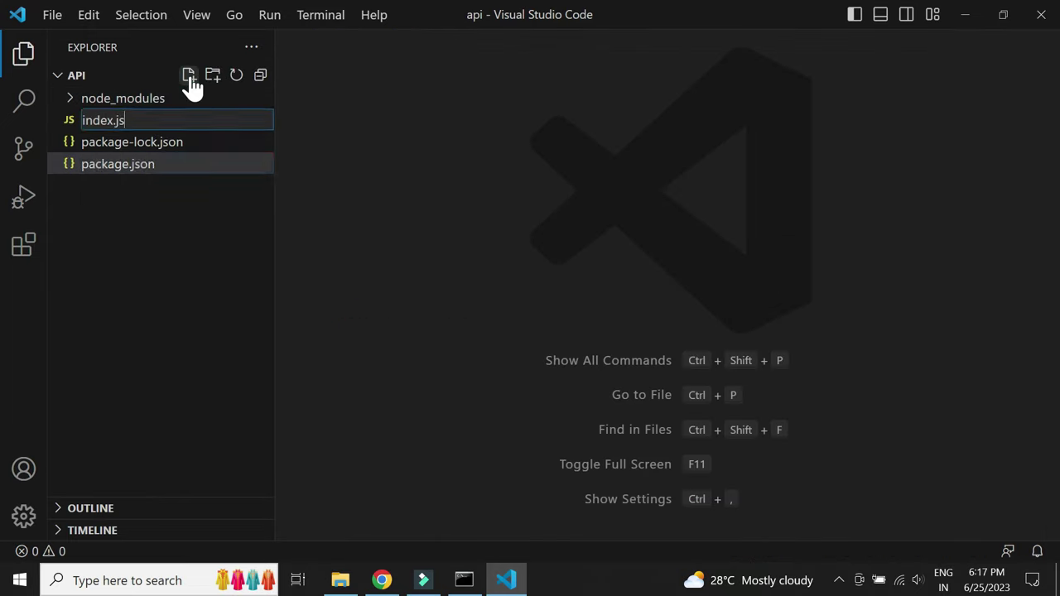
key(Return)
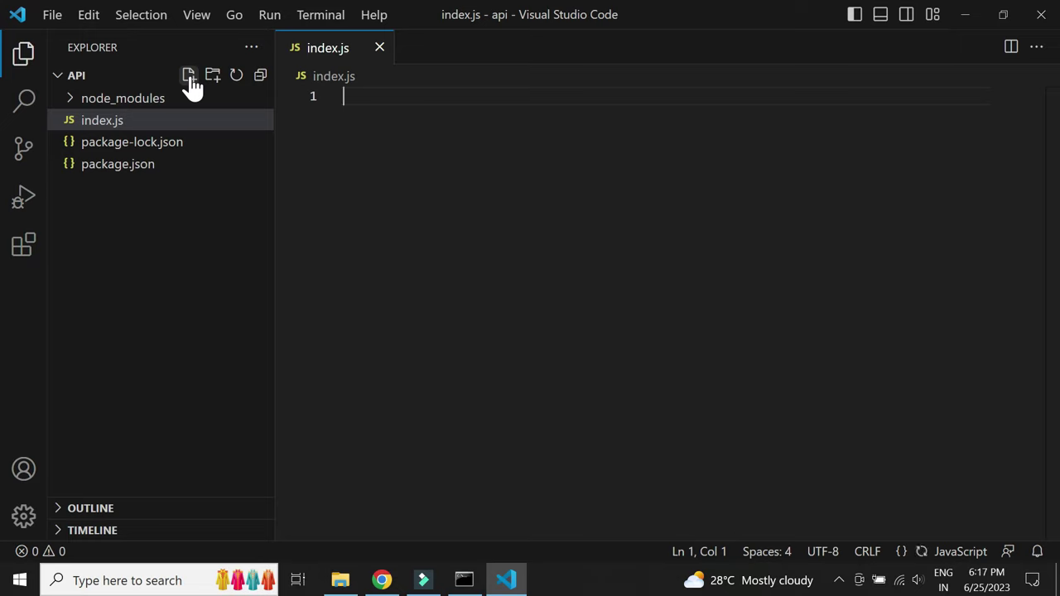
Write require lines for express, mongodb's MongoClient, cors and multer, then start 'var app=Express();'
text(var Expre)
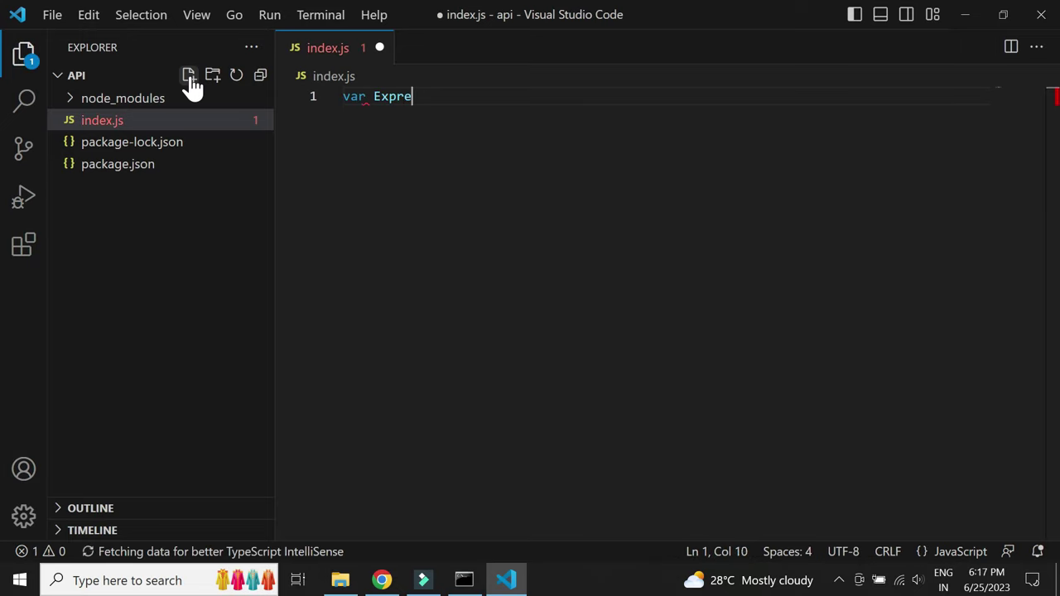
text(ss = requi)
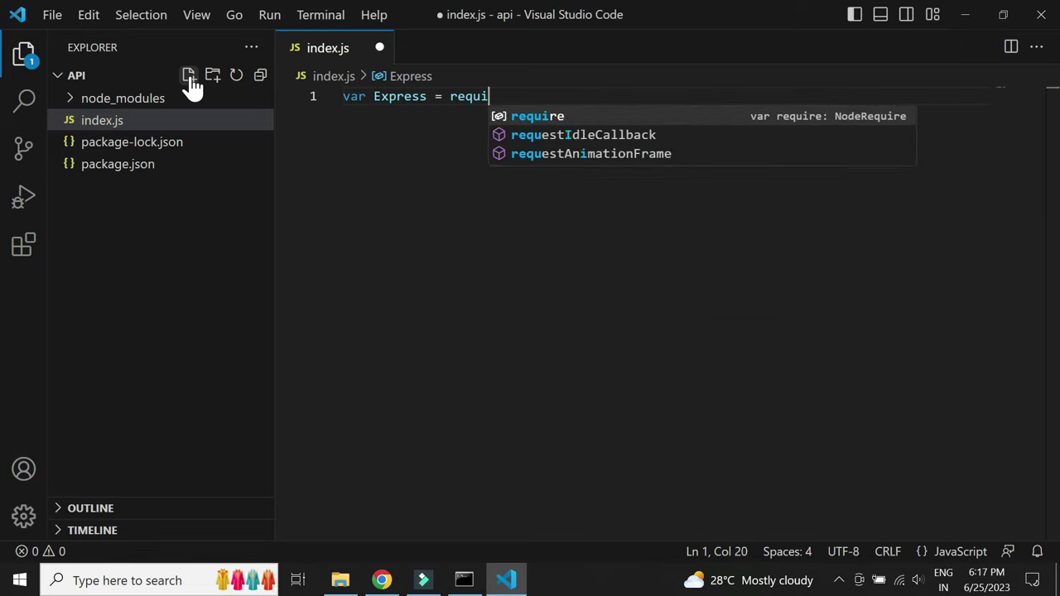
text(re("express"))
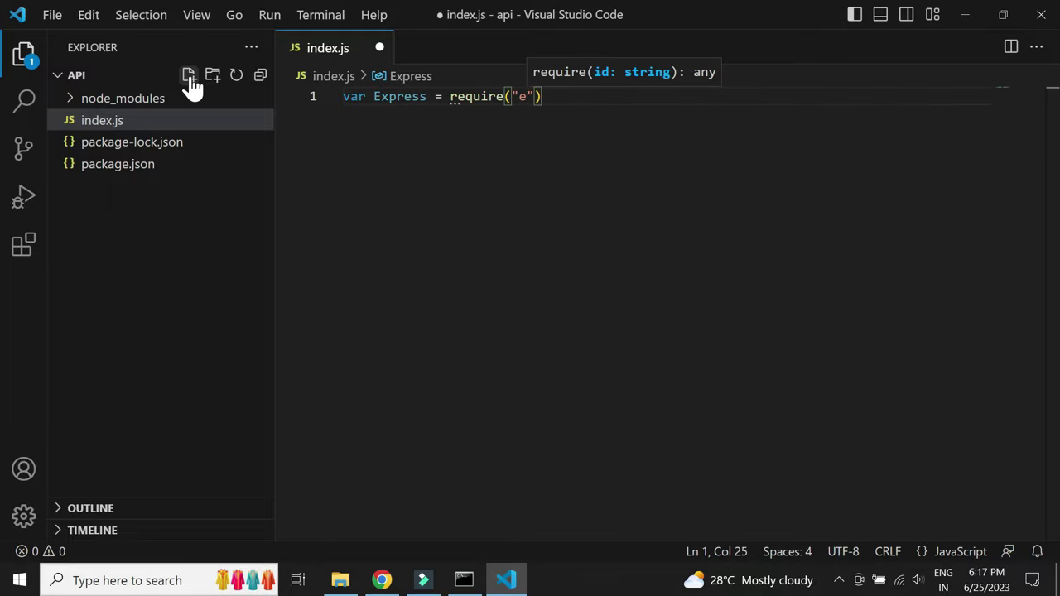
text(;)
key(Return)
text(var)
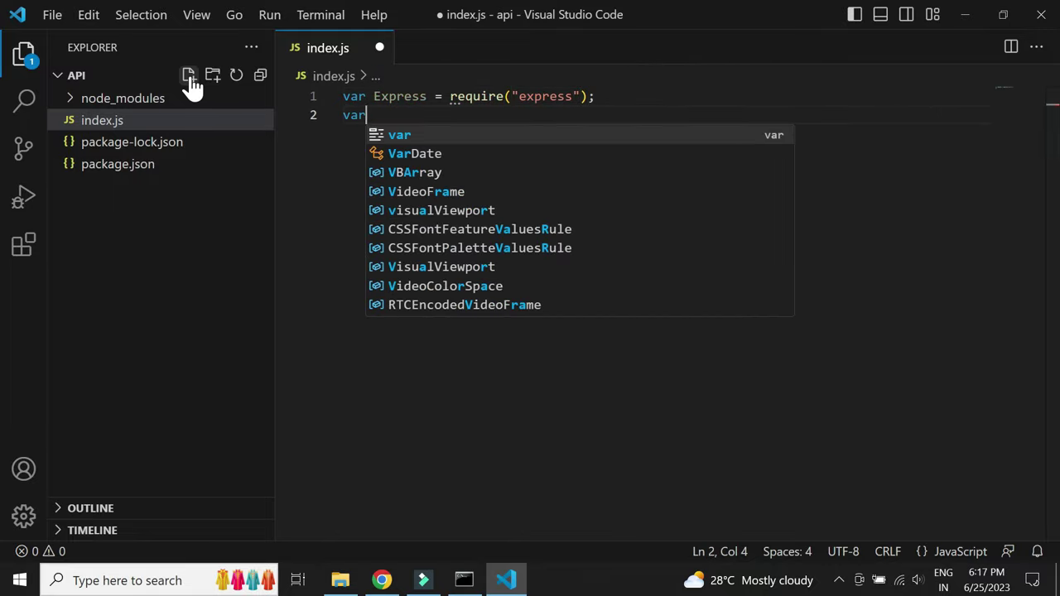
text( Mongoclient)
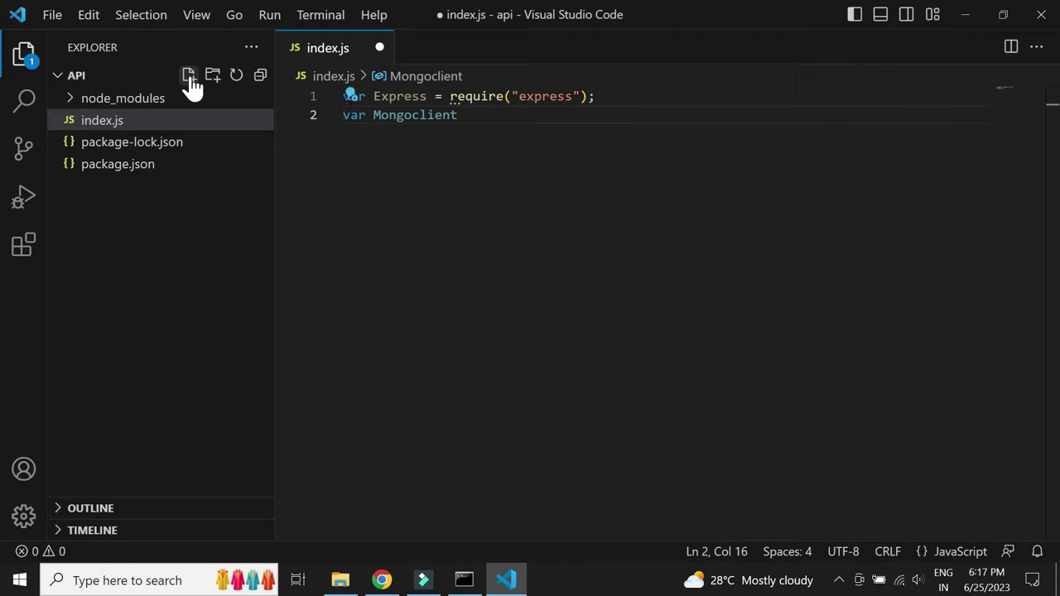
text(=require)
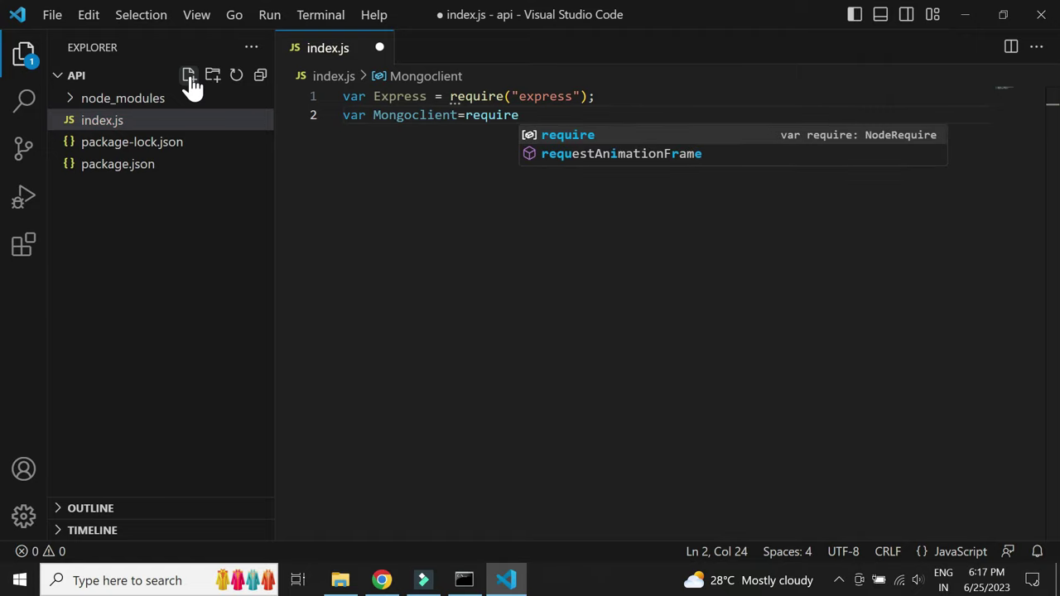
text((")
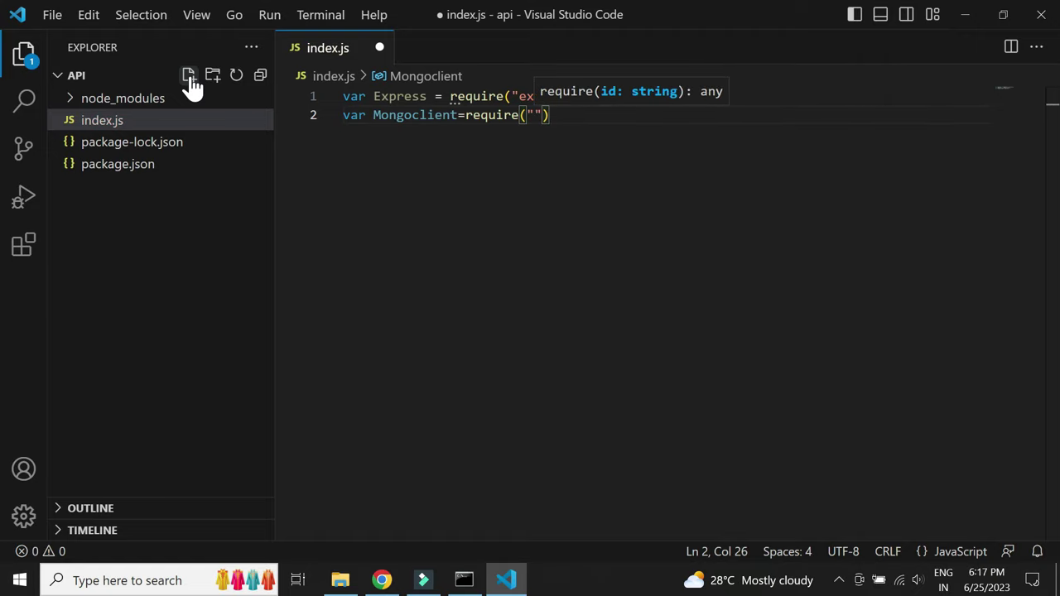
text(mongodb").)
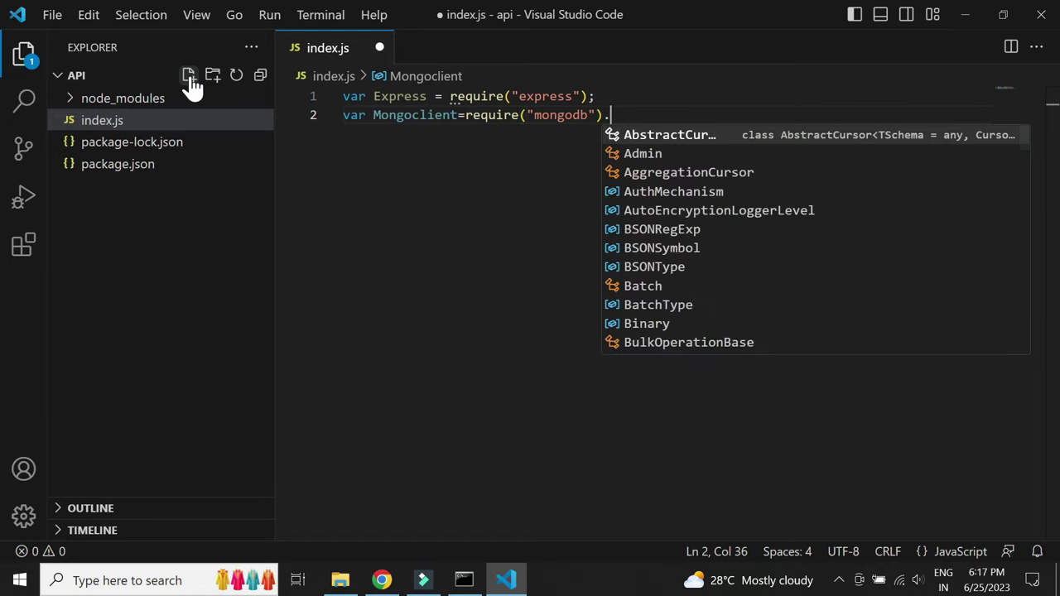
text(MongoClient)
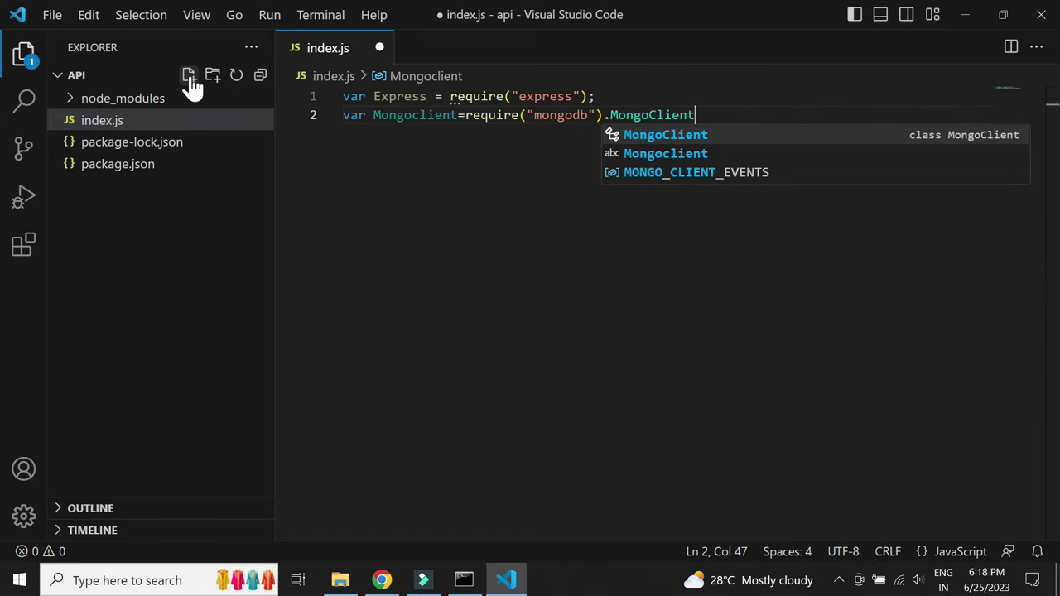
text(;)
key(Return)
text(var )
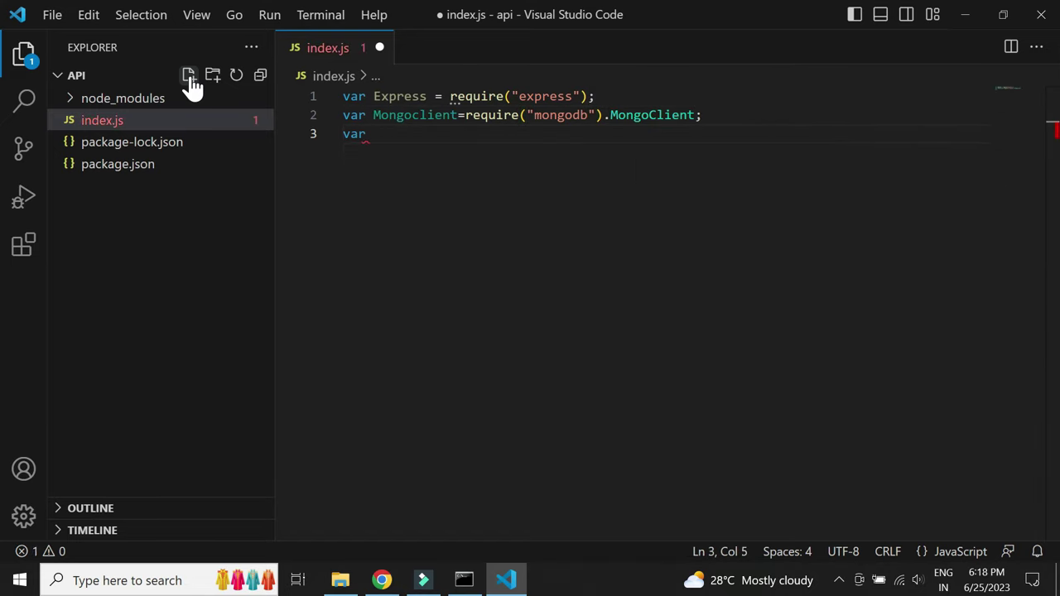
text(cors=)
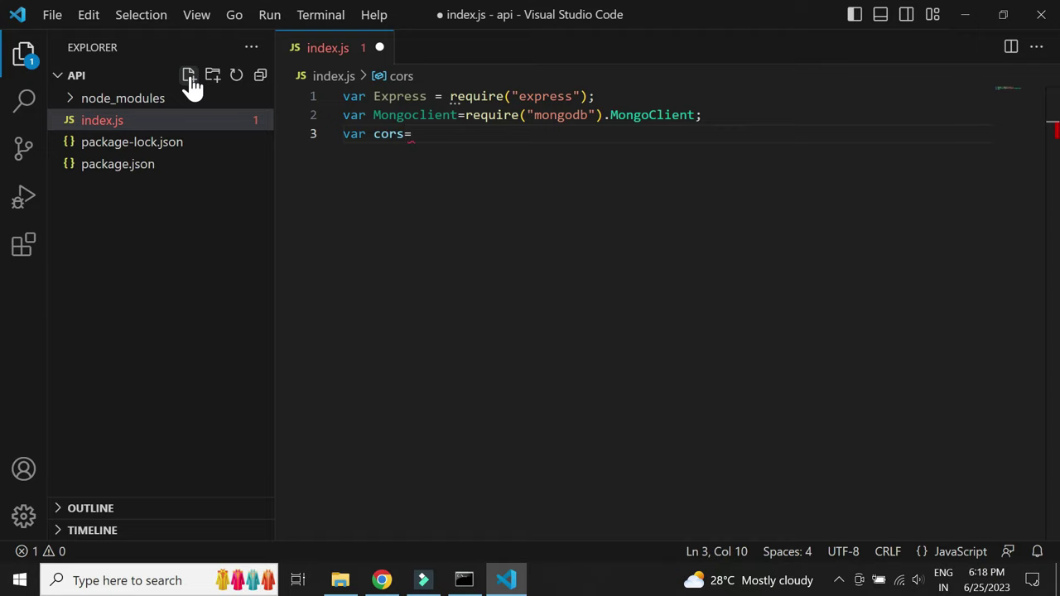
text(require)
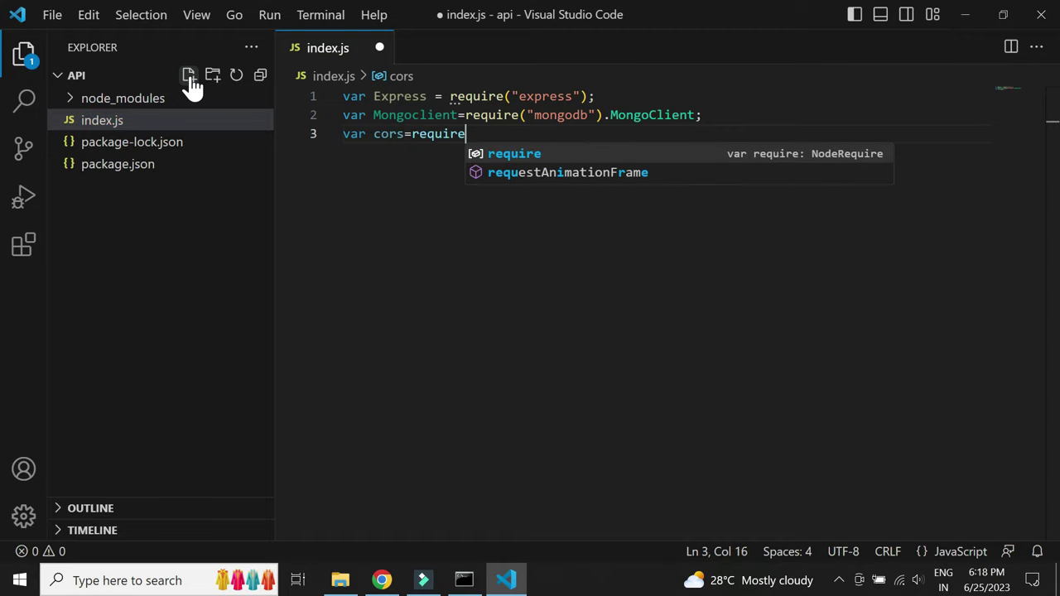
text(("cors)
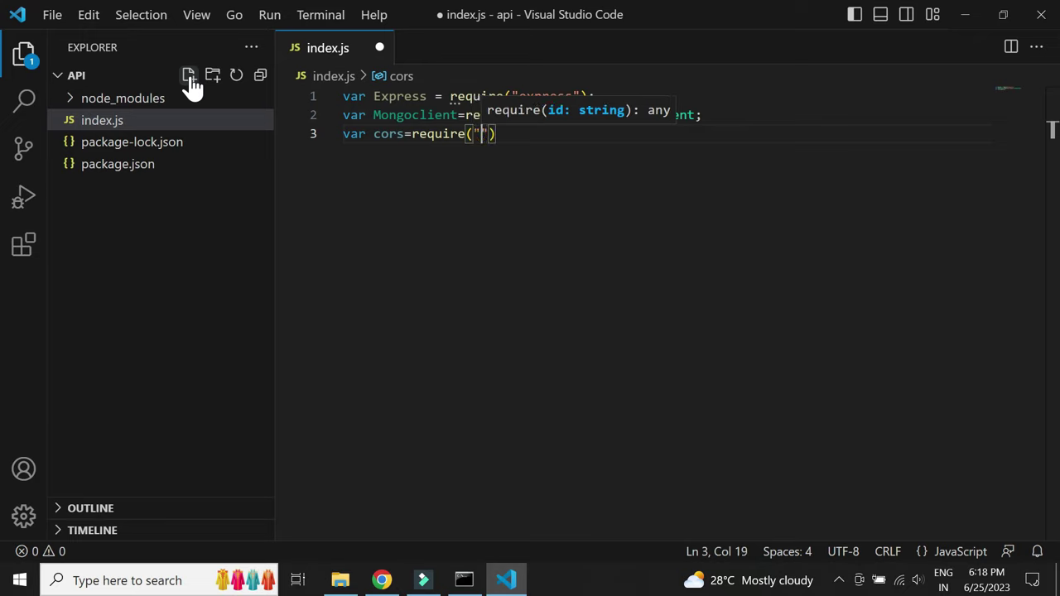
text(");)
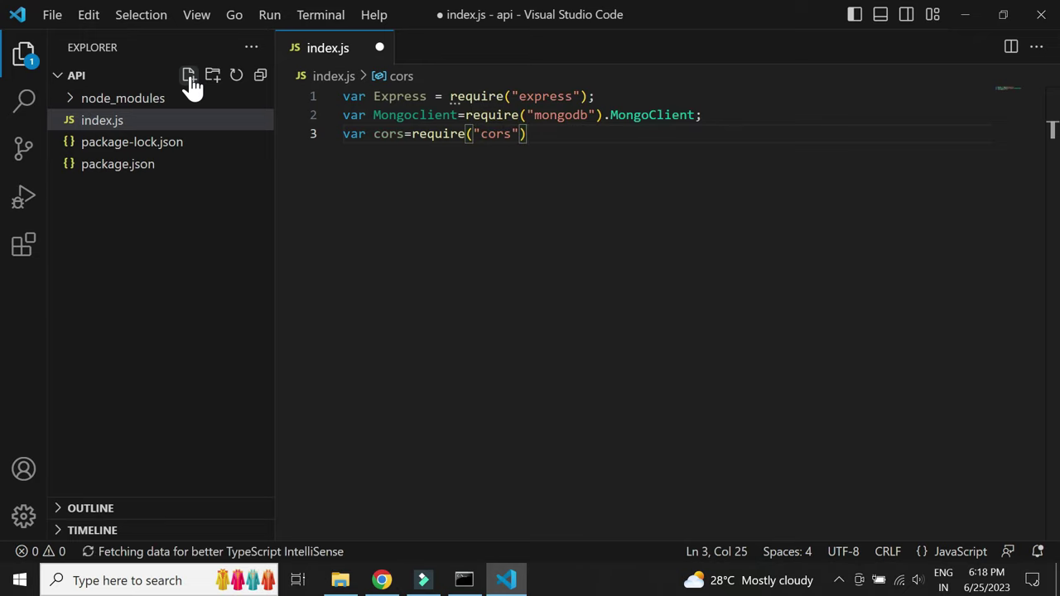
key(Return)
text(con)
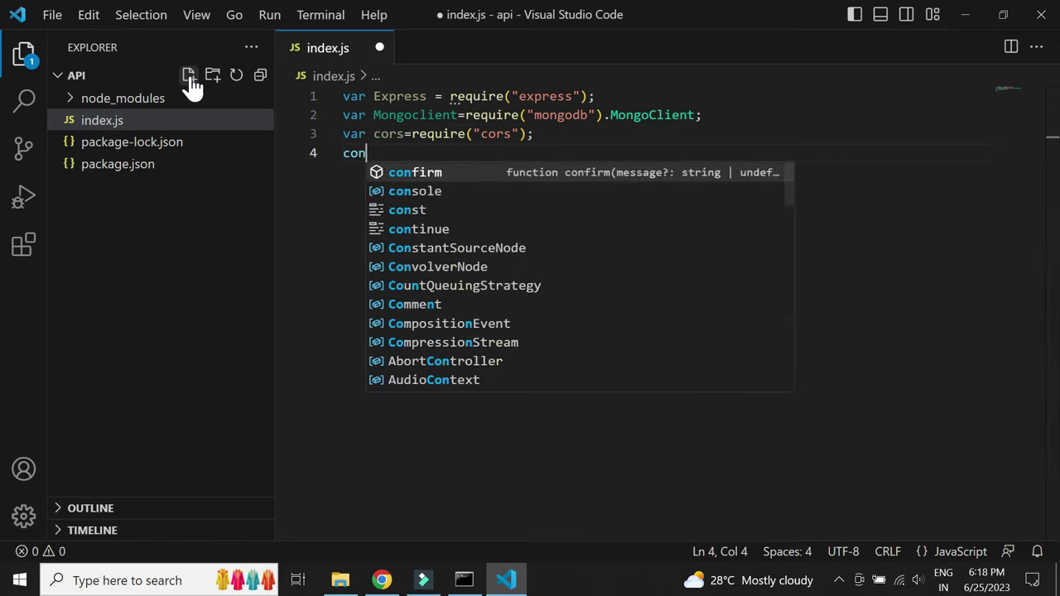
text(st mul)
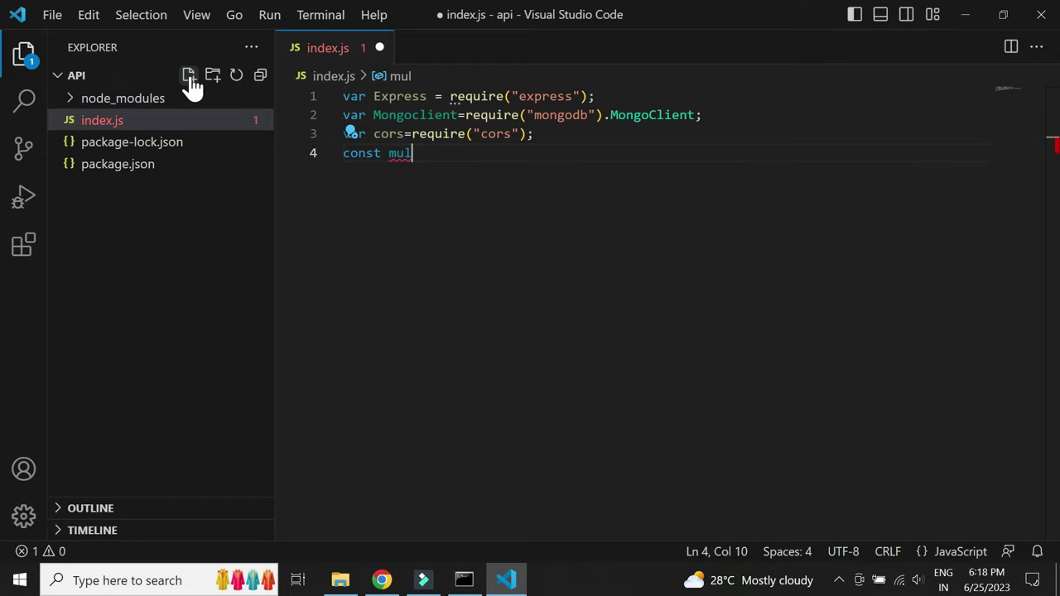
text(ter=requir)
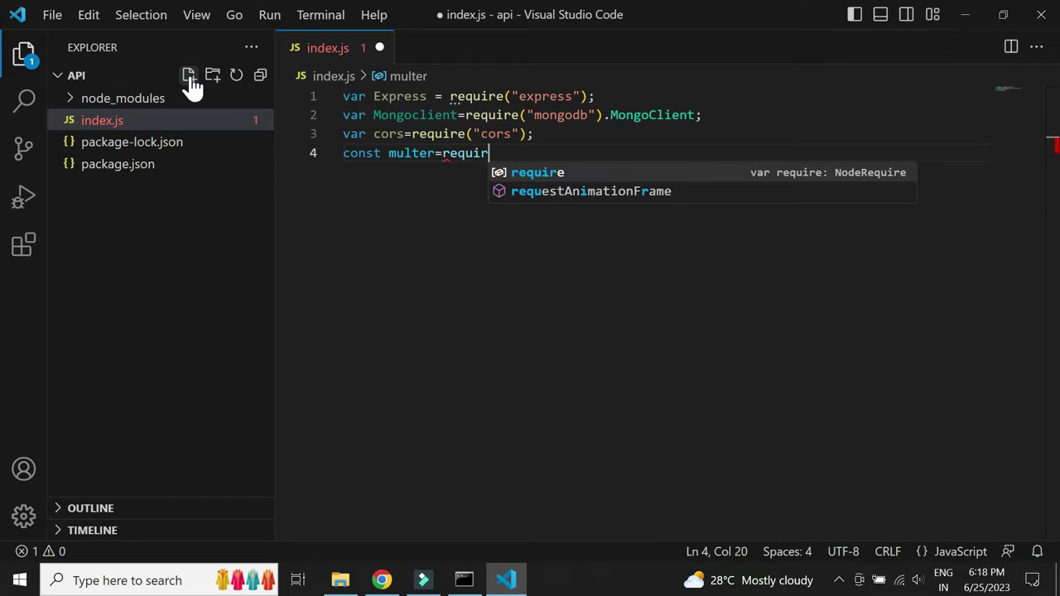
text(e("multe)
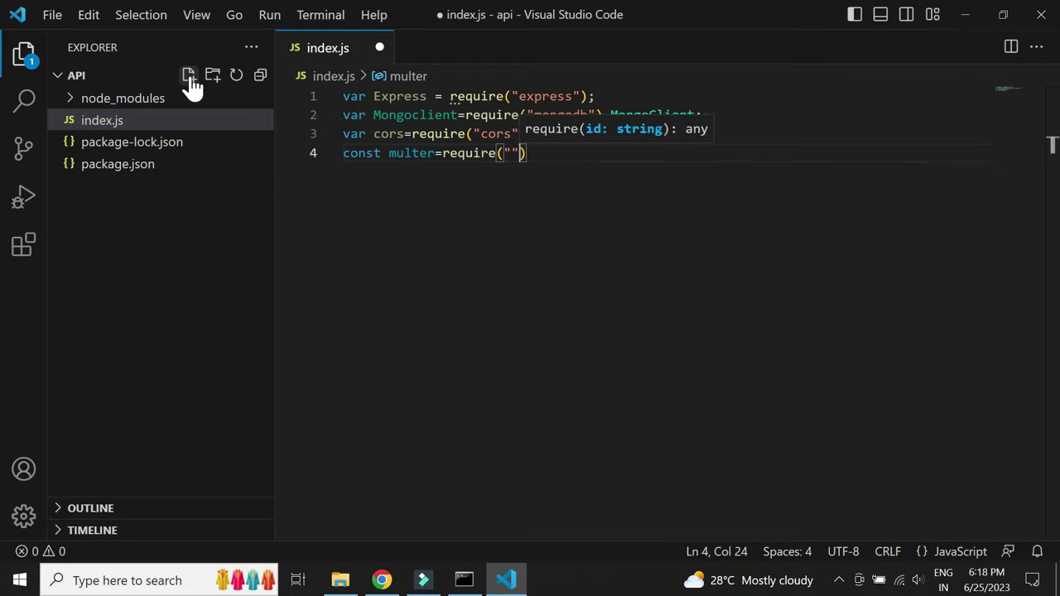
text(r");)
key(Return)
key(Return)
text(var app)
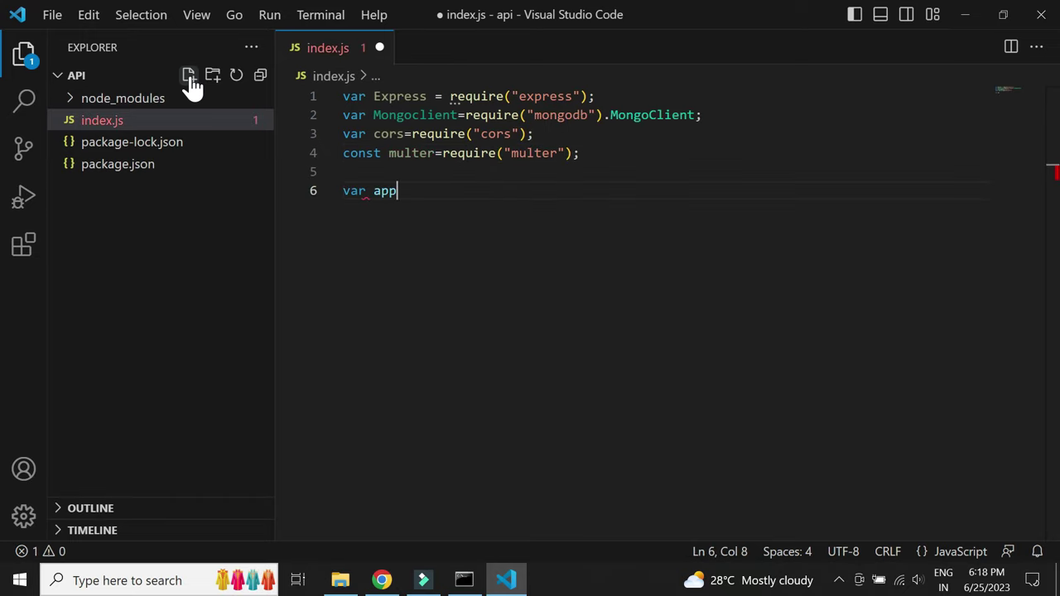
text(=Express();)
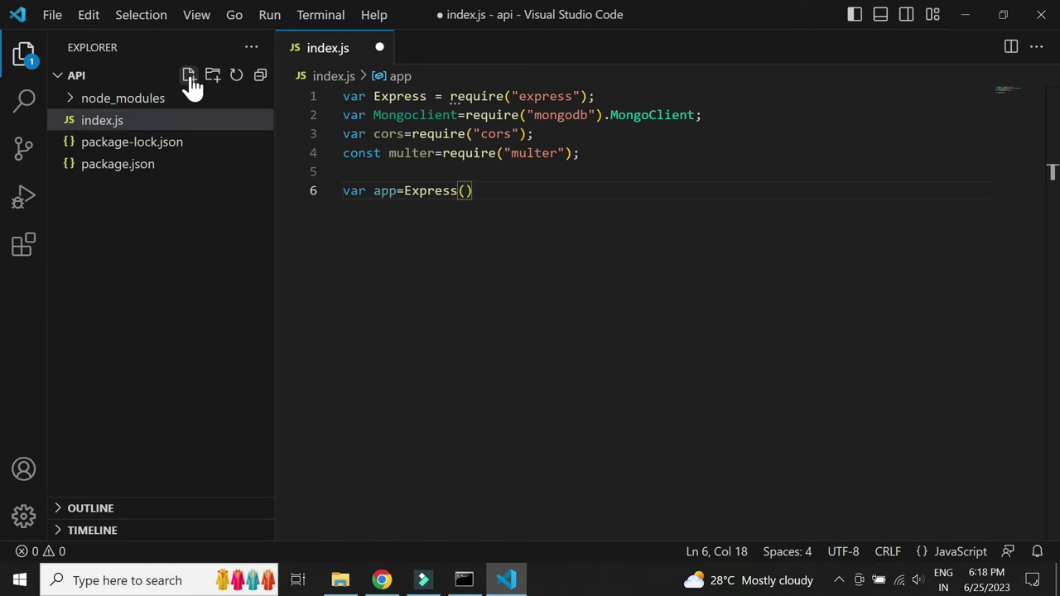
Add 'app.use(cors());' and an empty 'var CONNECTION_STRING="";' declaration
key(Return)
text(app.us)
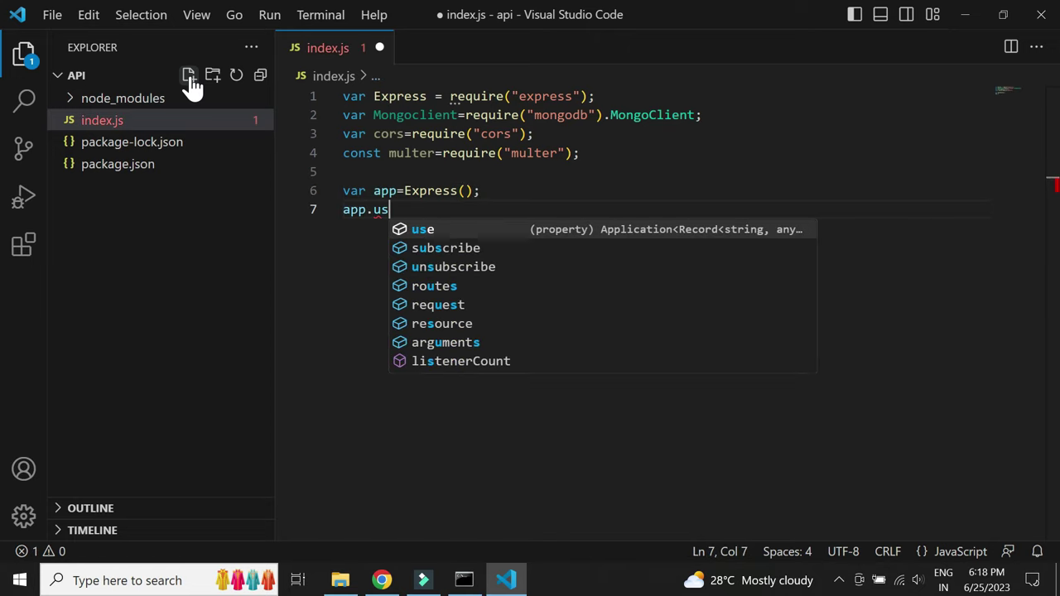
text(e(cors());)
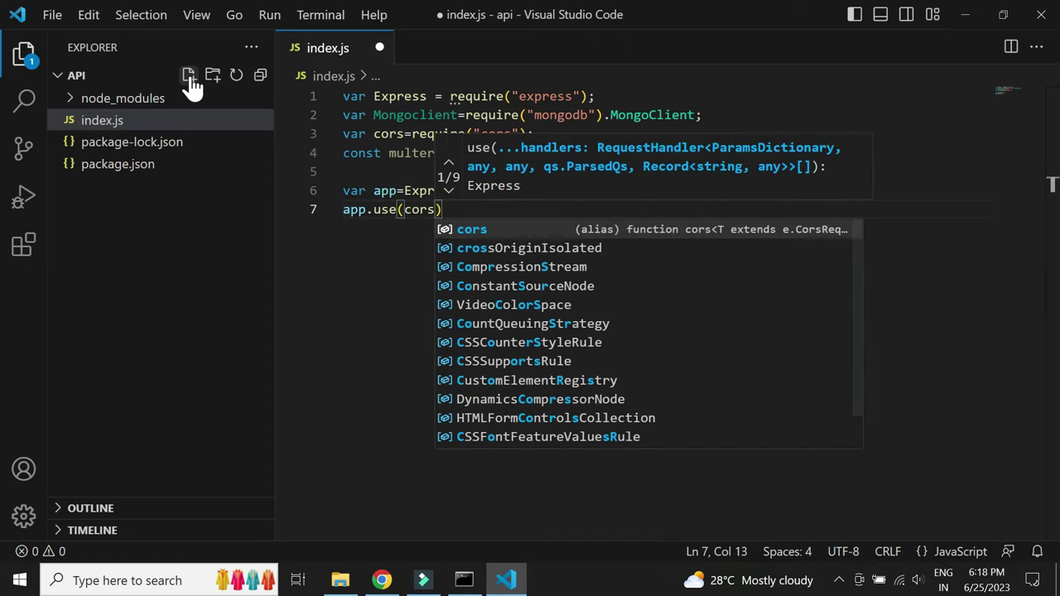
key(Return)
key(Return)
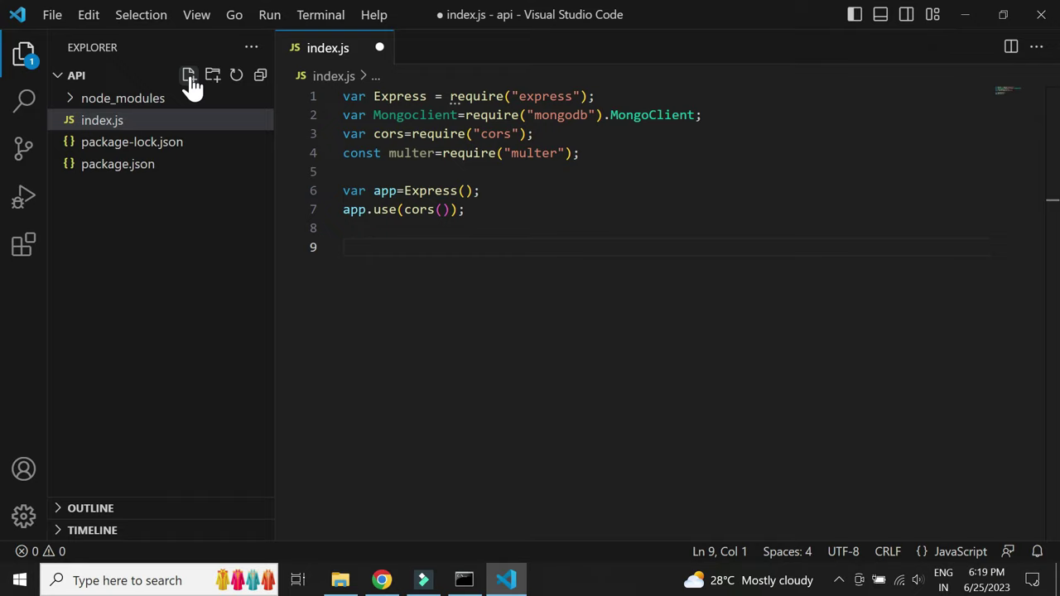
text(var C)
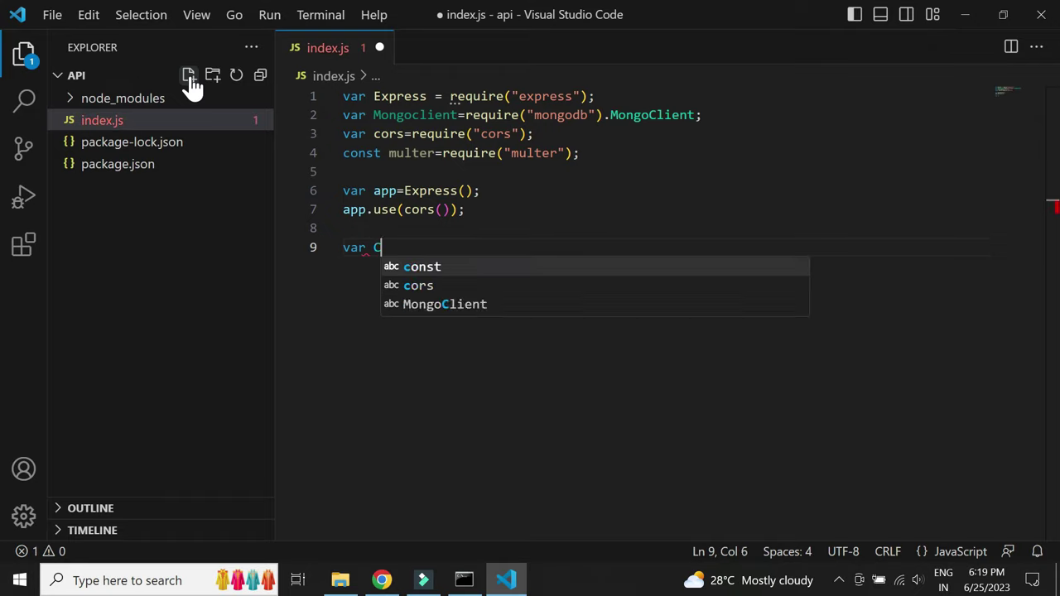
text(ONNECTION)
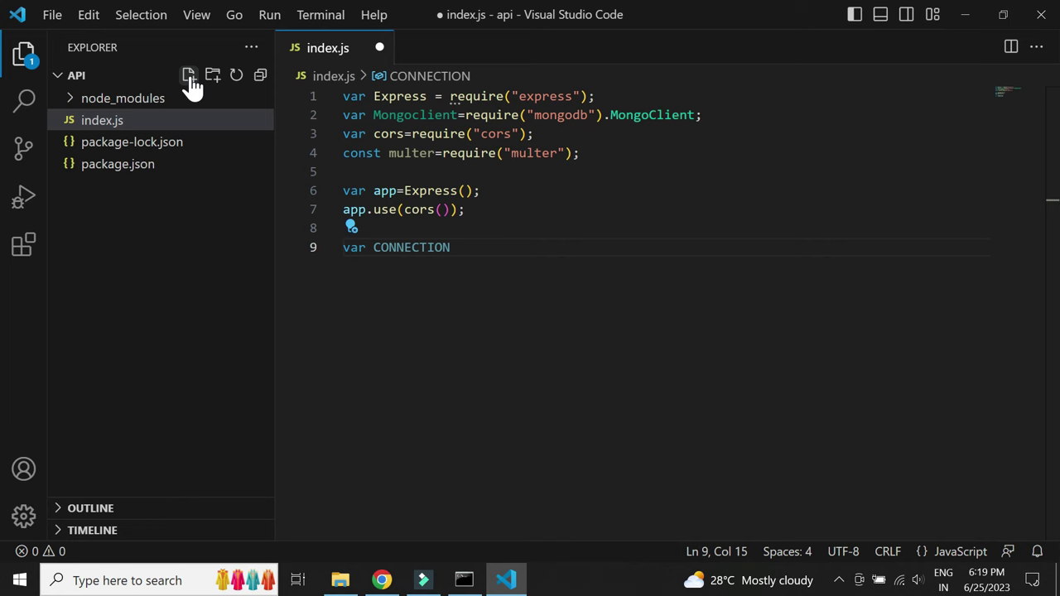
text(_STRING="";)
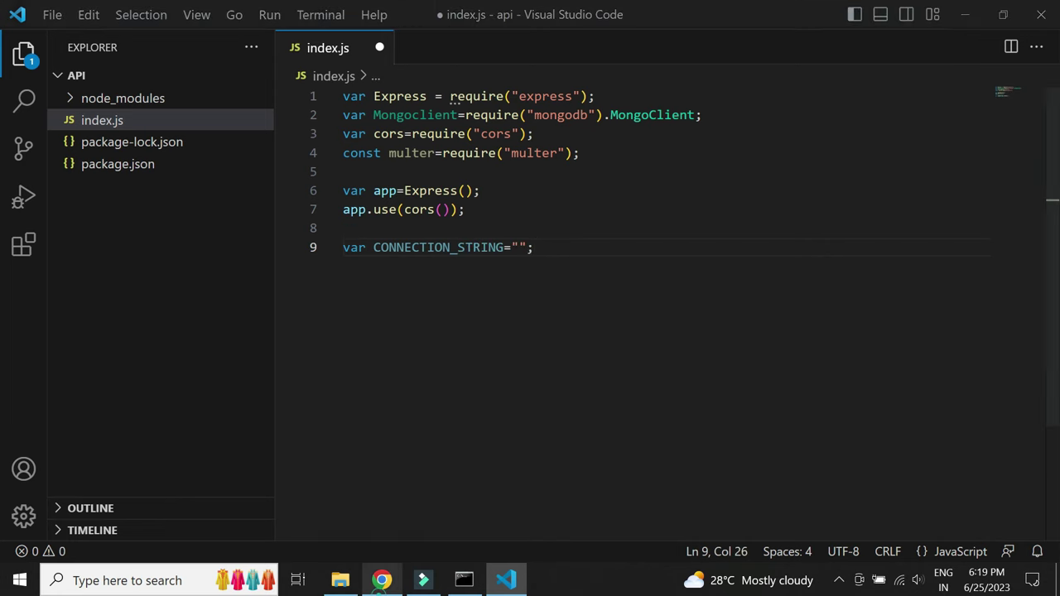
click(381, 579)
Copy Cluster0's Drivers connection string from Atlas and paste it between CONNECTION_STRING's quotes
click(311, 399)
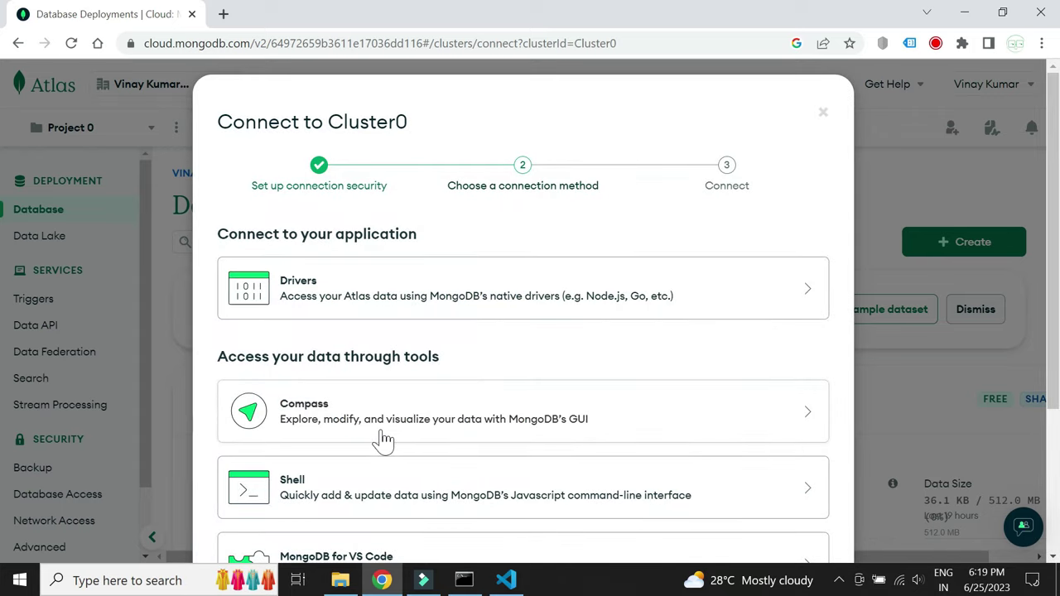
click(496, 290)
scroll(615, 438, down, 4)
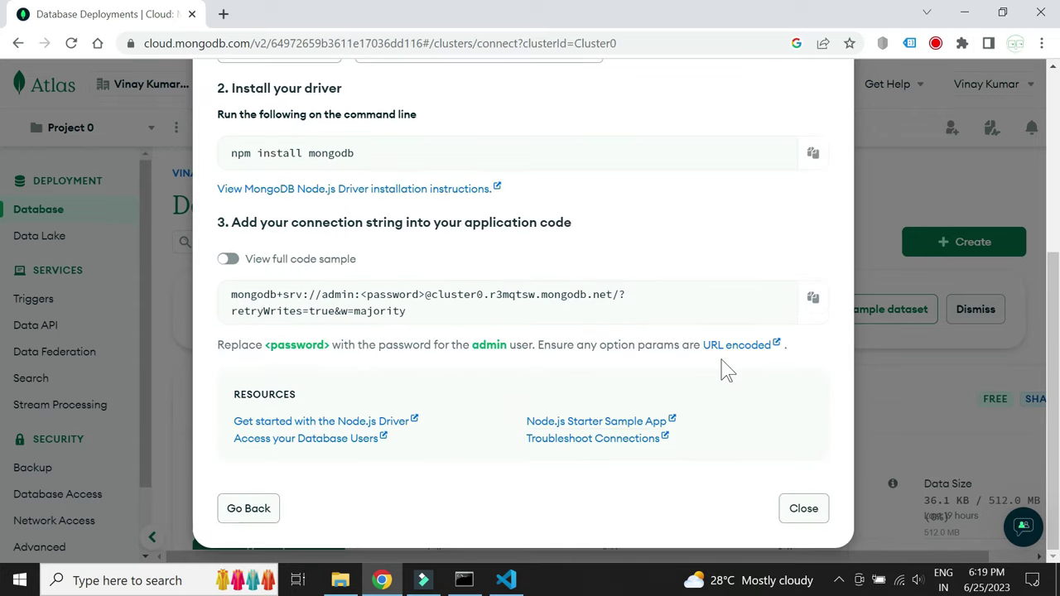
click(812, 298)
key(alt+Tab)
click(520, 247)
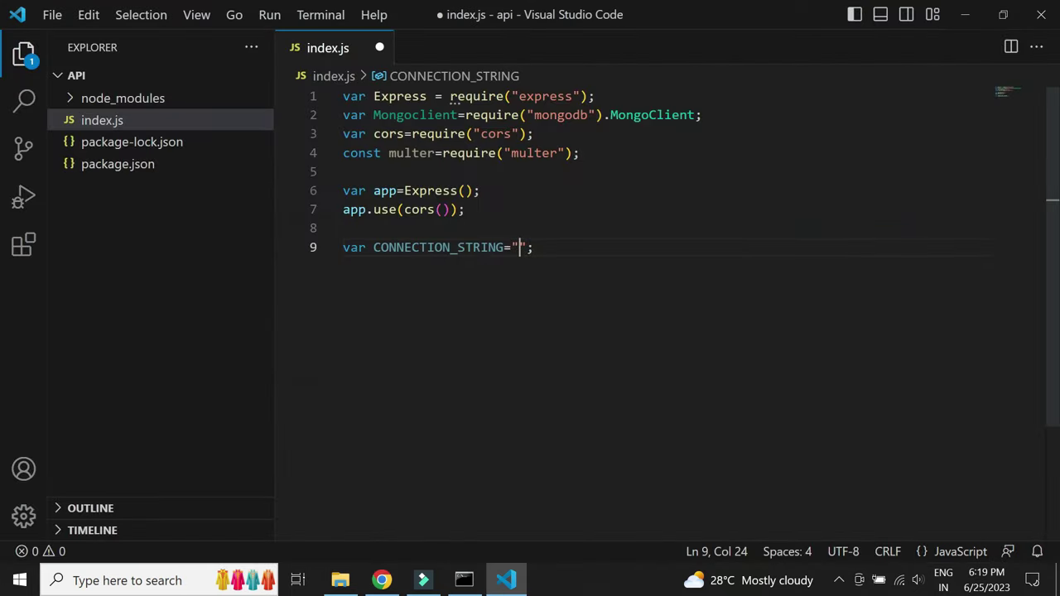
key(ctrl+v)
key(Right)
key(Right)
key(Return)
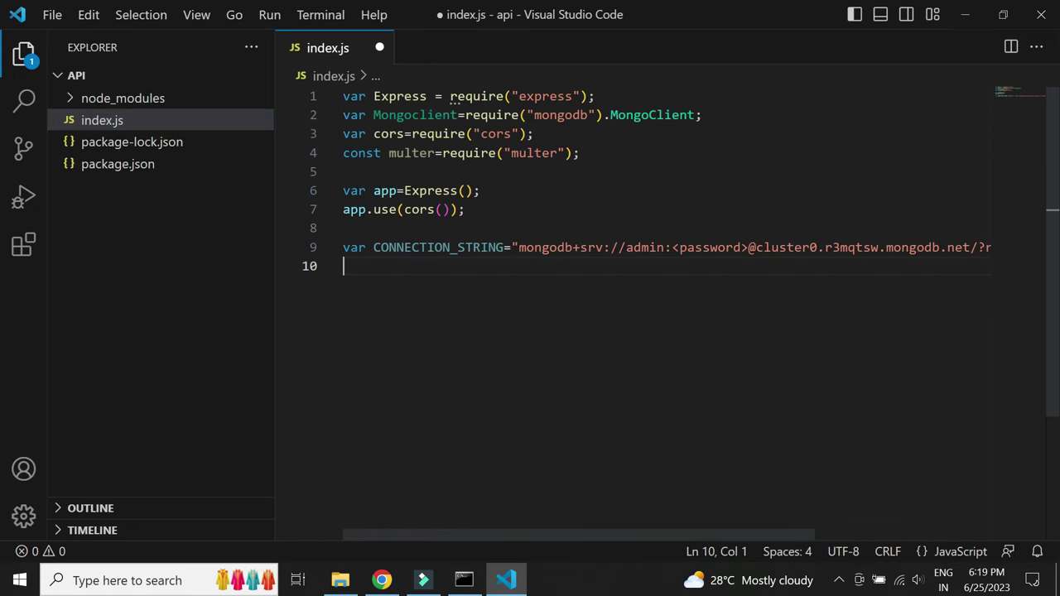